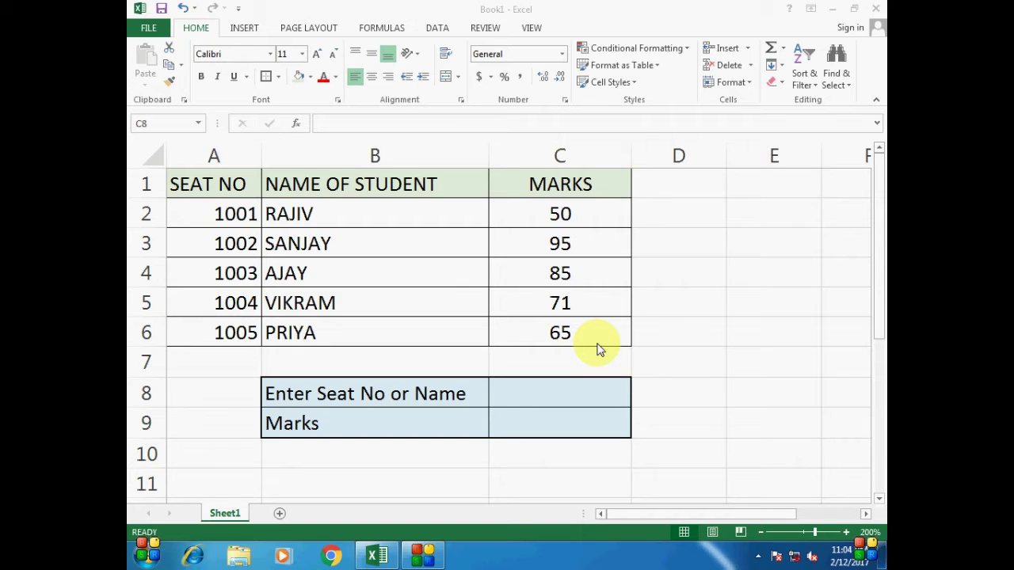
Enter the seat number 1001 in cell C8 beside the "Enter Seat No or Name" label.
left_click(541, 391)
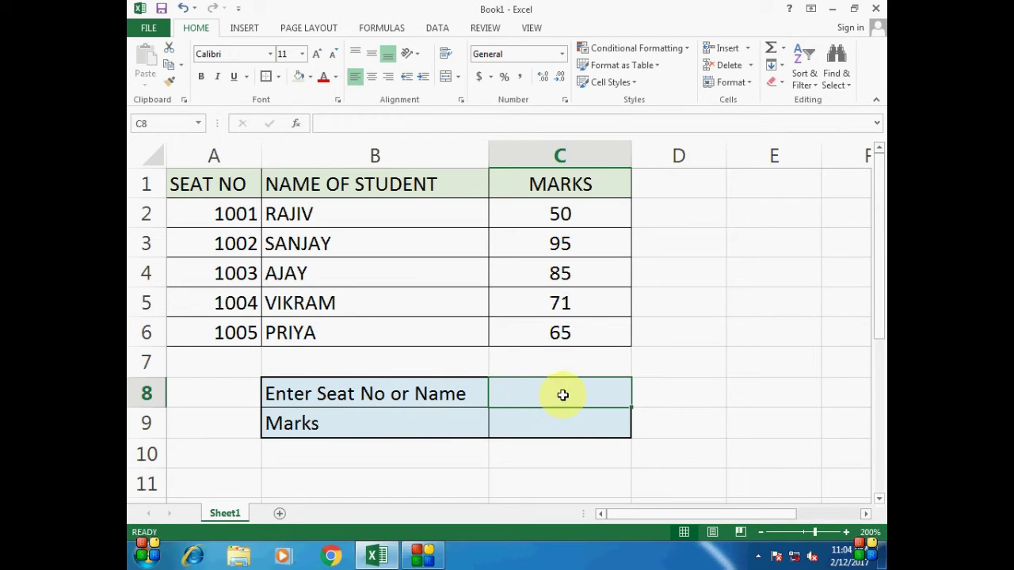
type("1001")
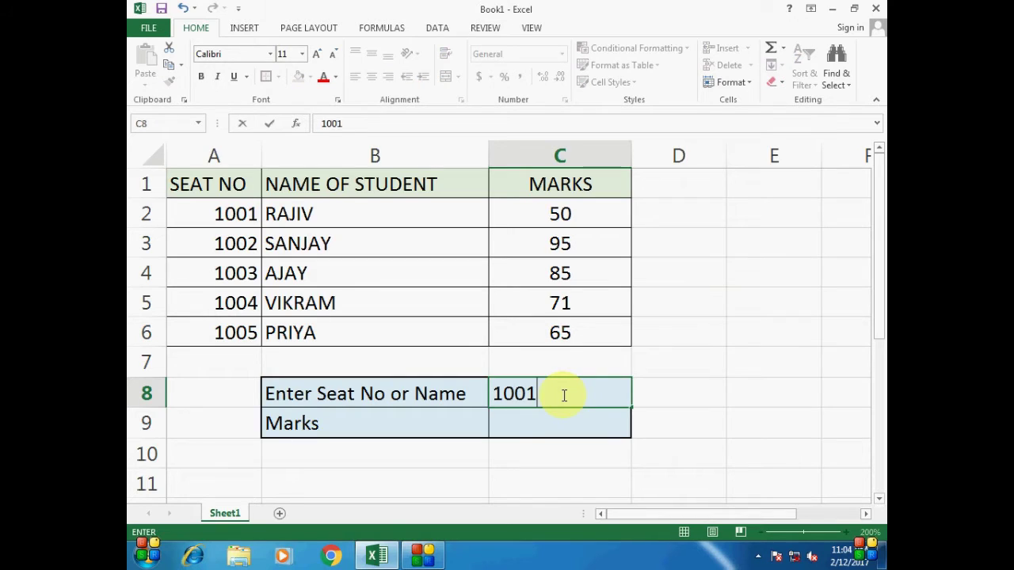
key("Return")
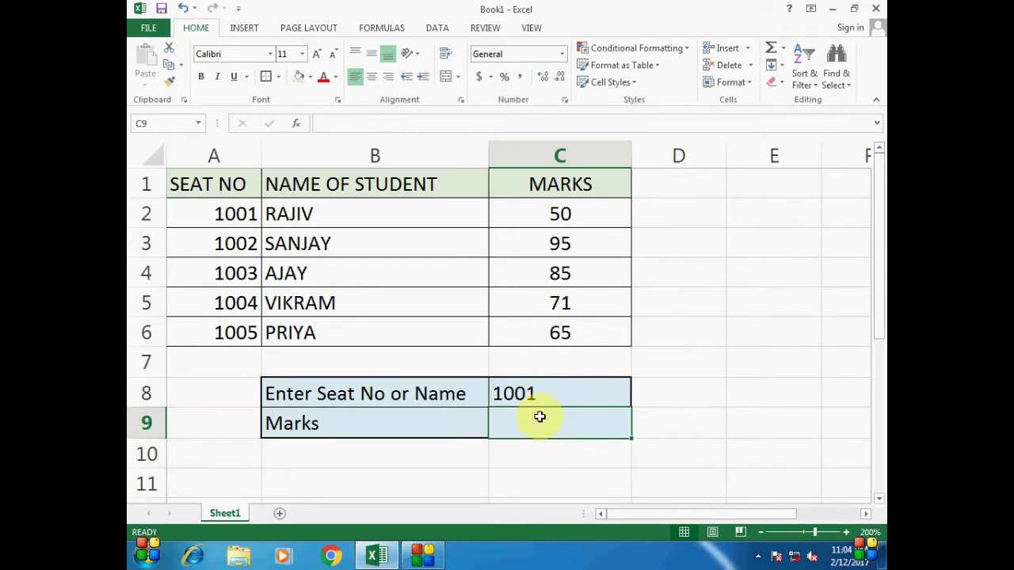
Examine the seat number, student name and marks data in relation to the lookup cells C8 and C9.
left_click_drag(215, 197, 242, 331)
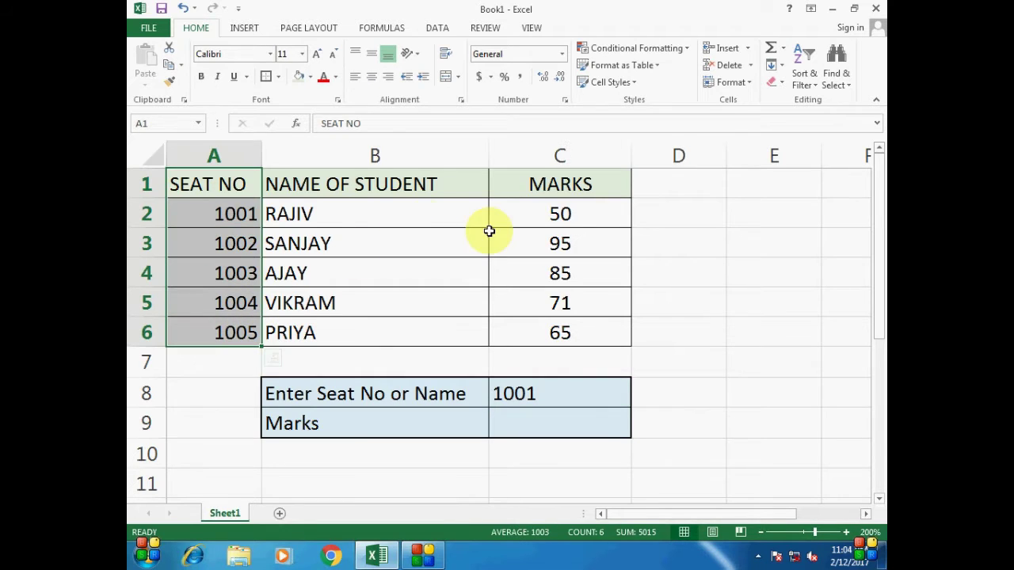
left_click_drag(206, 210, 558, 213)
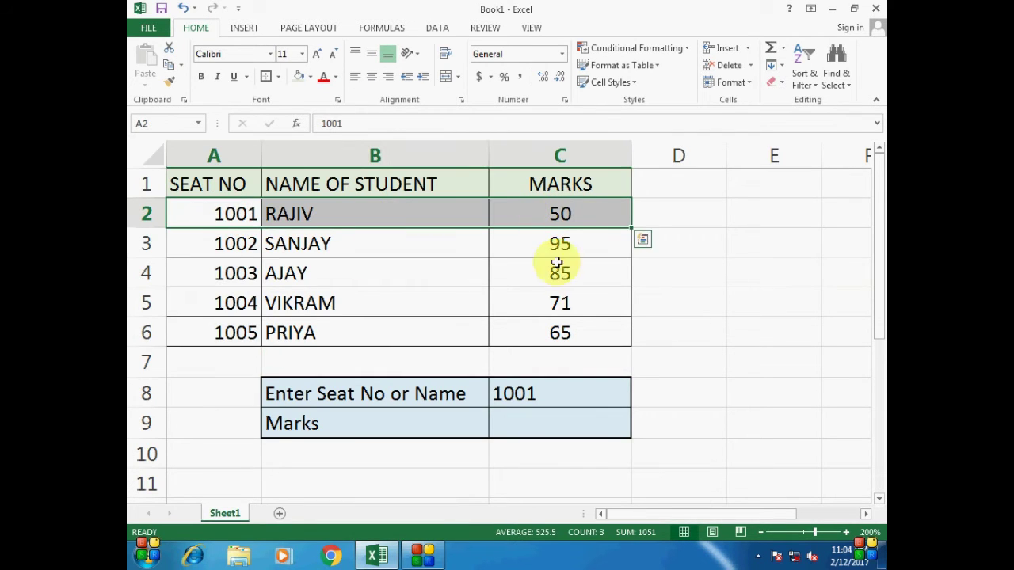
left_click(535, 428)
left_click(549, 381)
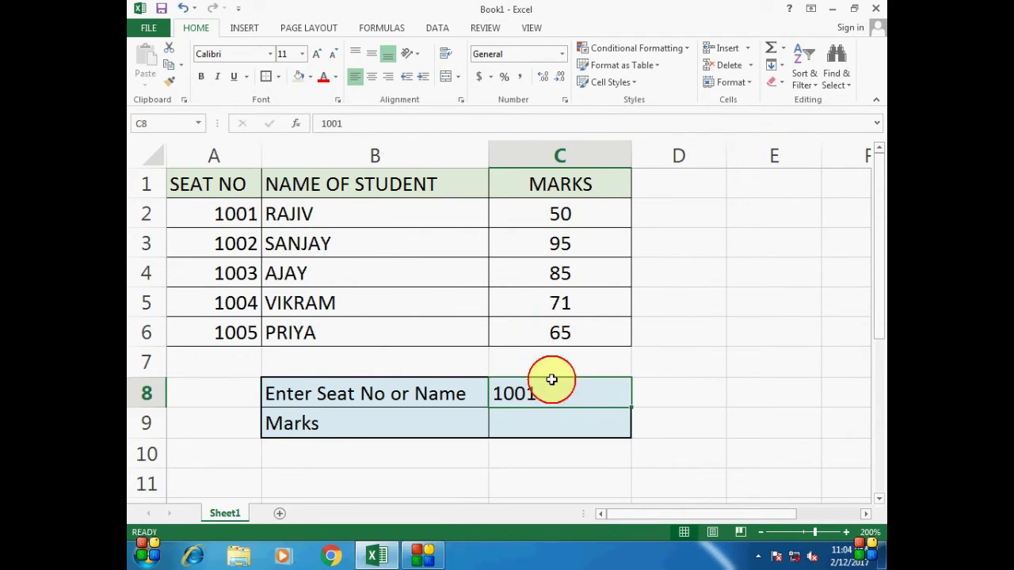
left_click(380, 215)
left_click(556, 394)
left_click(545, 420)
left_click(545, 398)
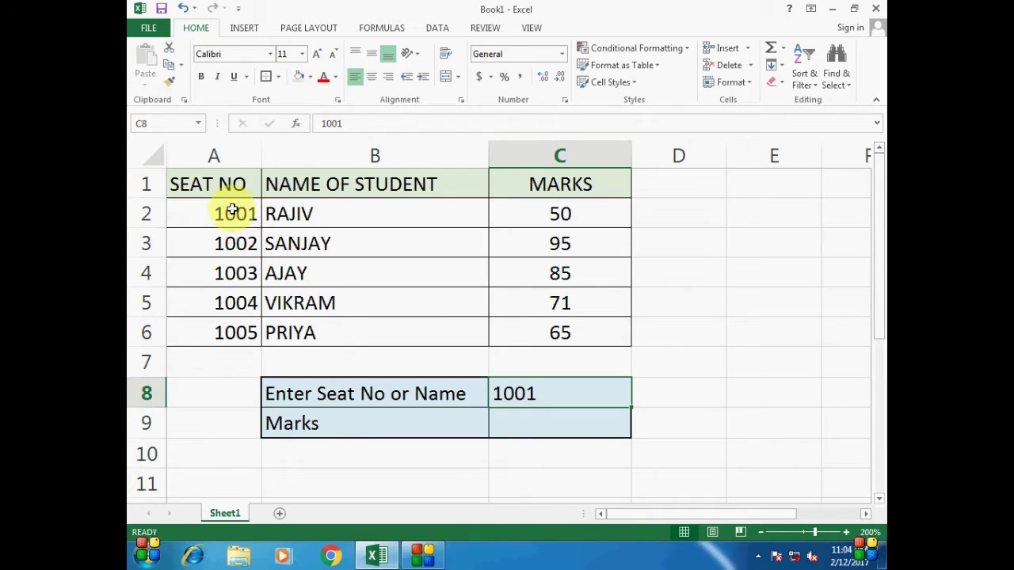
left_click_drag(230, 210, 231, 332)
left_click(333, 218)
left_click(346, 328, "shift")
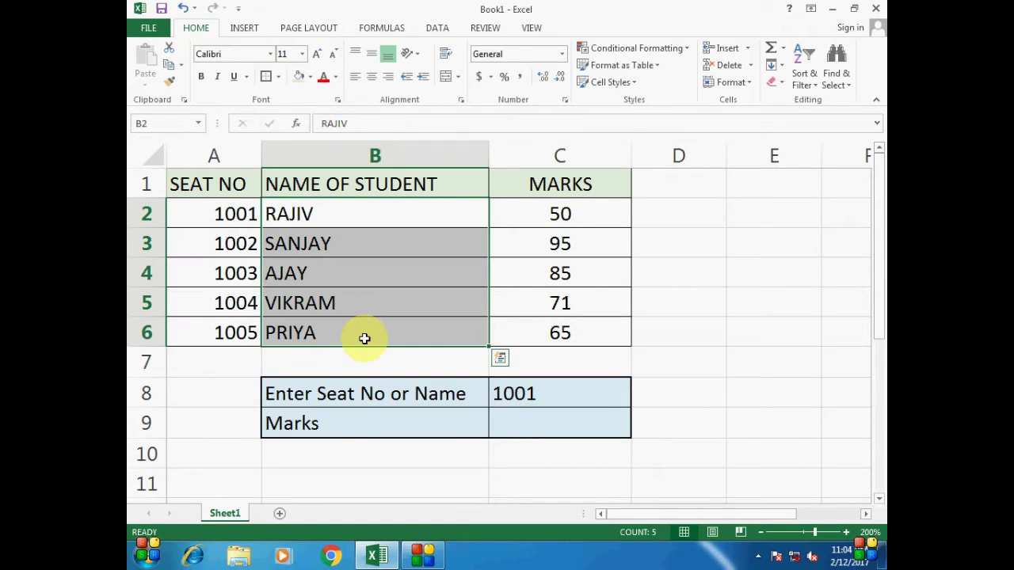
left_click(542, 395)
left_click(566, 430)
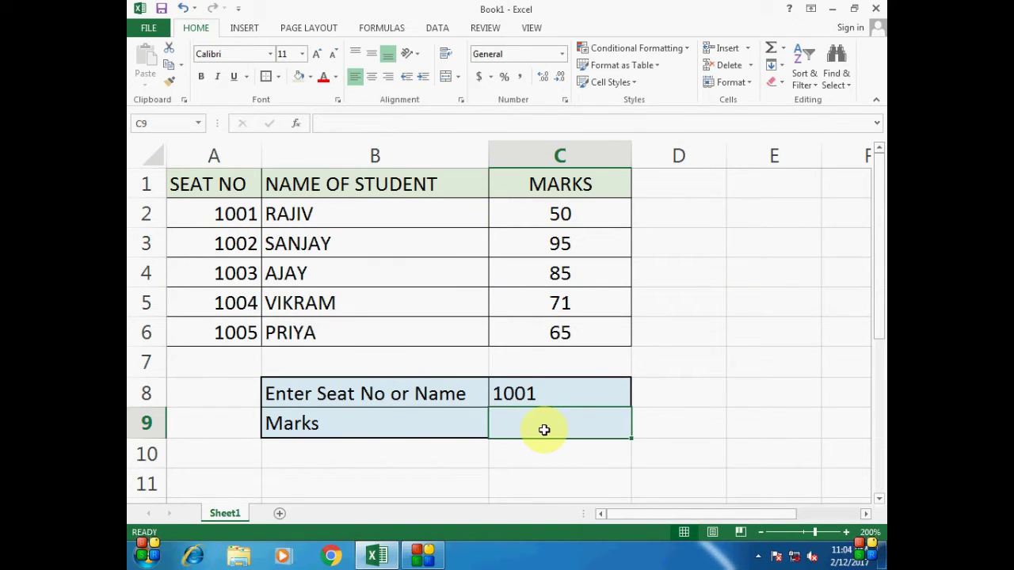
left_click_drag(208, 212, 214, 323)
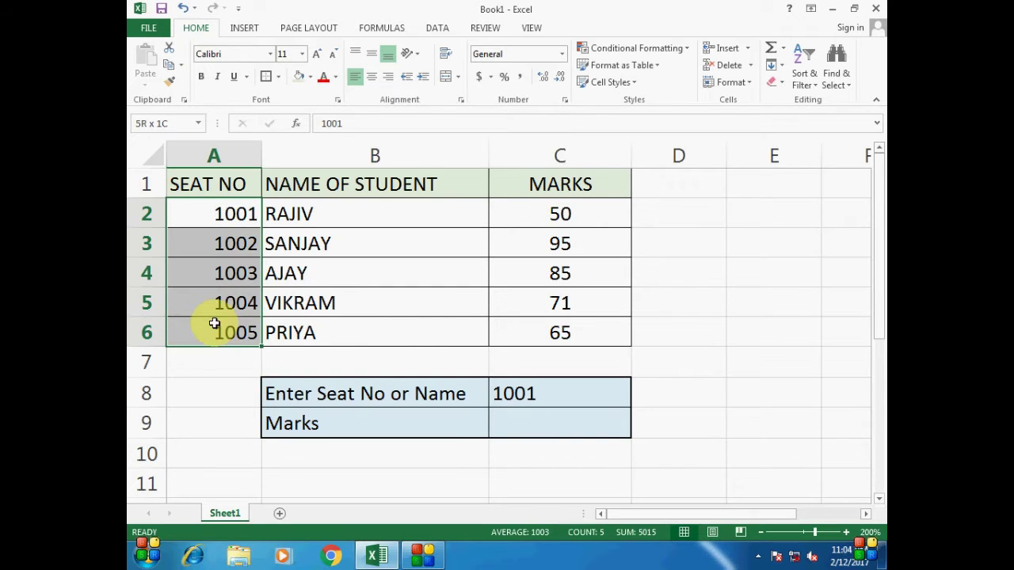
left_click_drag(328, 211, 324, 332)
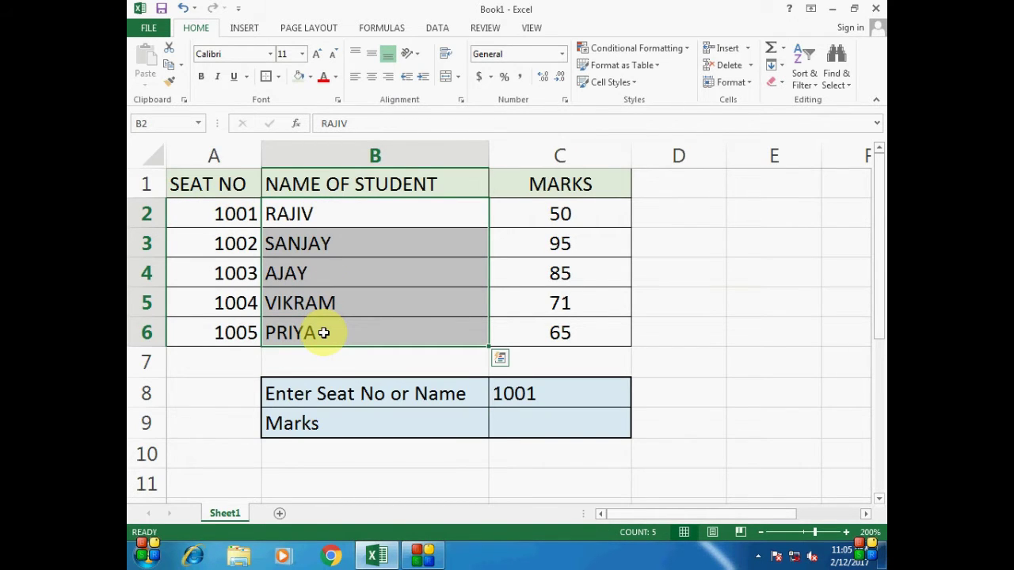
left_click_drag(246, 219, 252, 315)
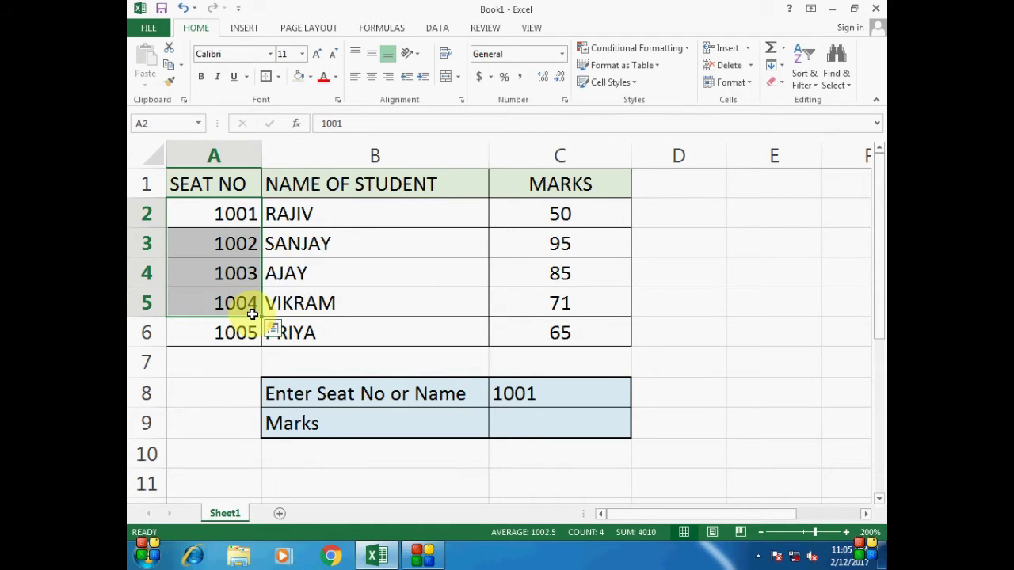
Begin a formula in cell C9 with a VLOOKUP nested inside IFERROR.
left_click(537, 411)
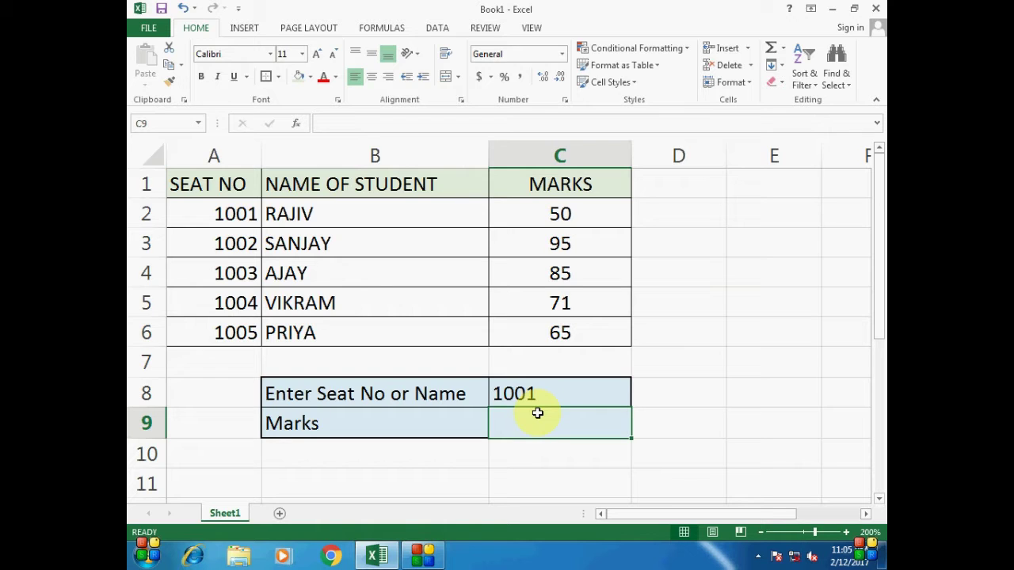
type("=IF")
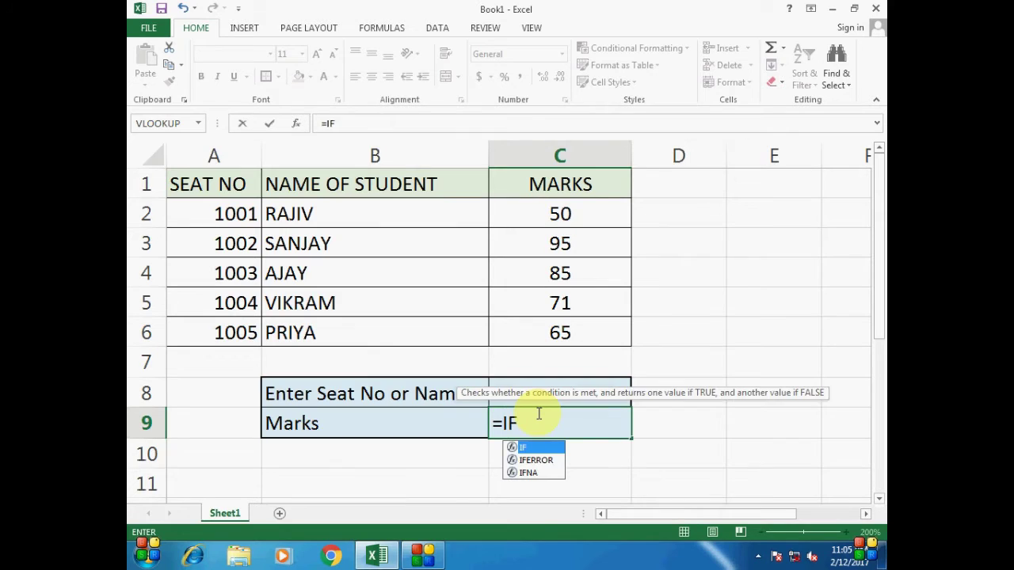
key("Down")
key("Tab")
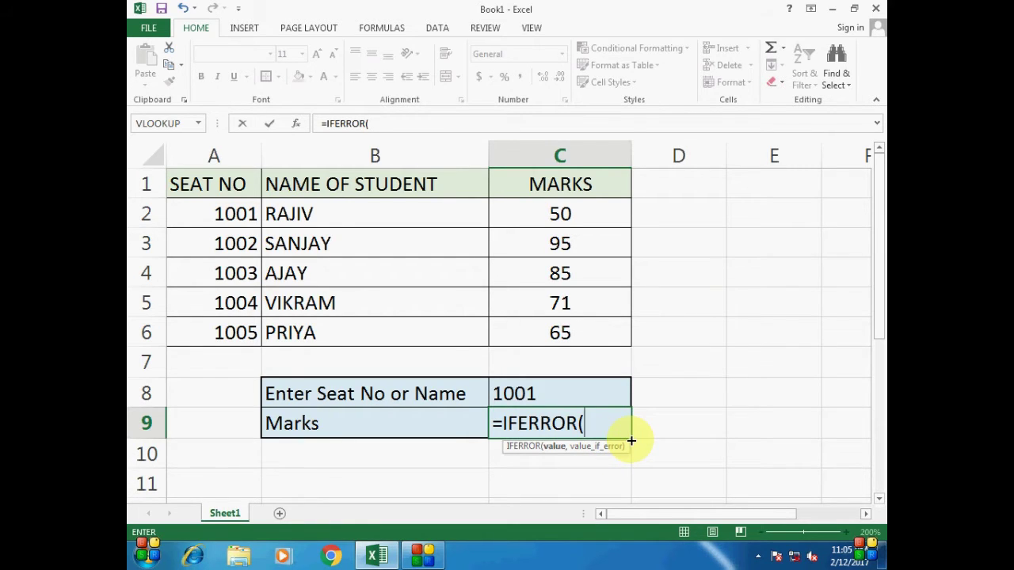
type("VLO")
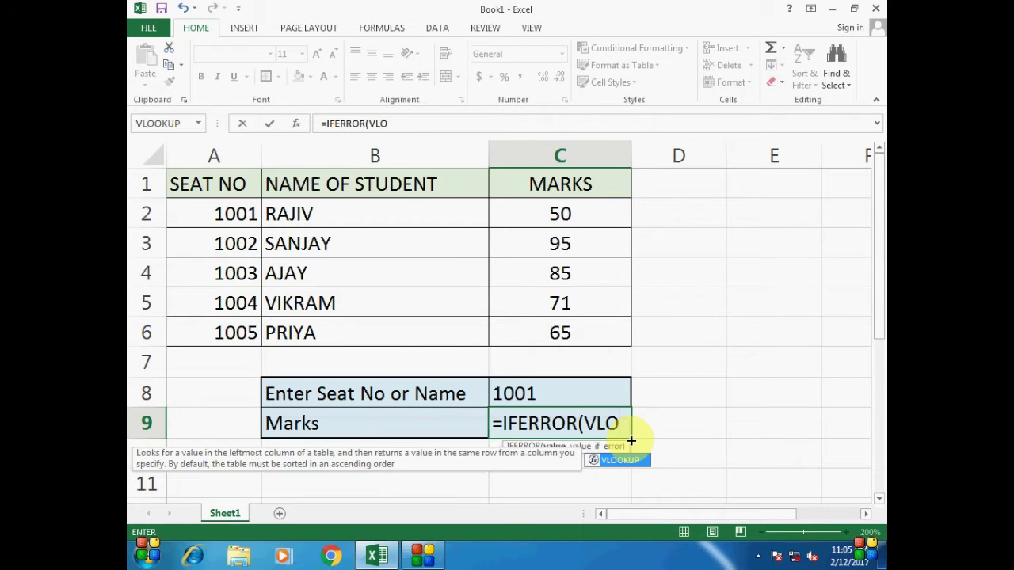
key("Tab")
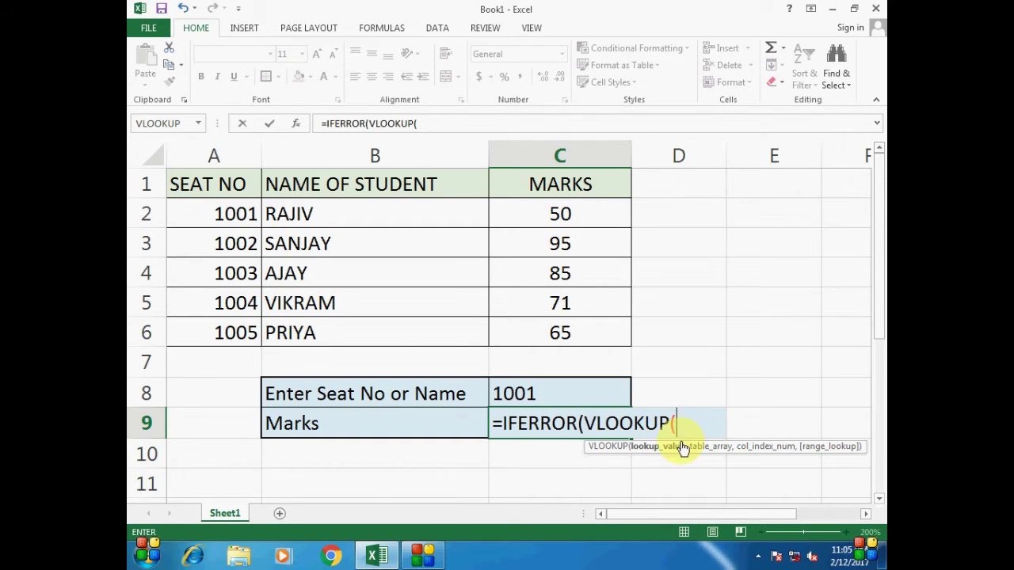
Complete the VLOOKUP with lookup value C8, table array A1:C6, column index 3 and 0 for an exact match.
left_click(552, 392)
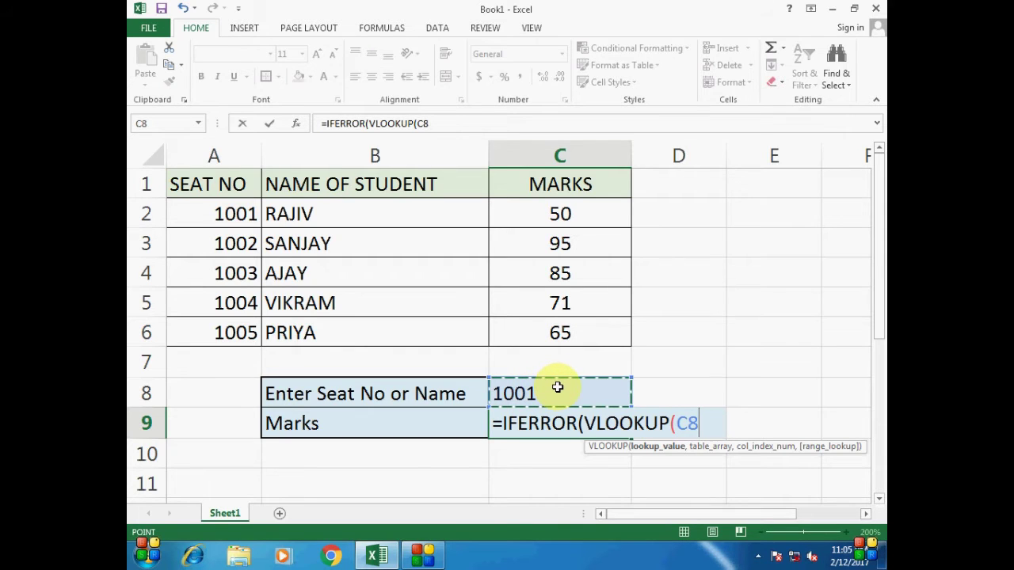
type(",")
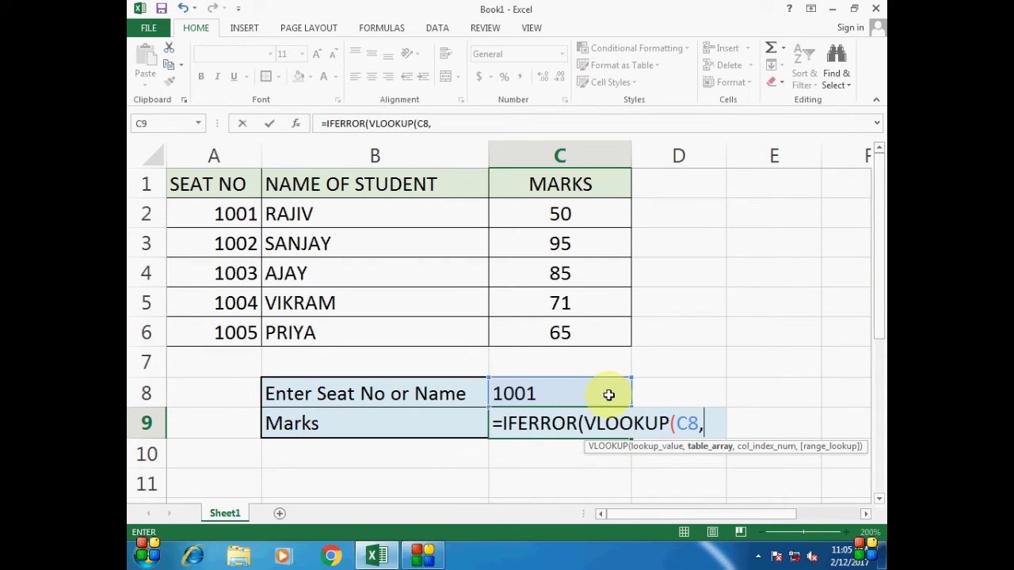
left_click_drag(217, 182, 540, 322)
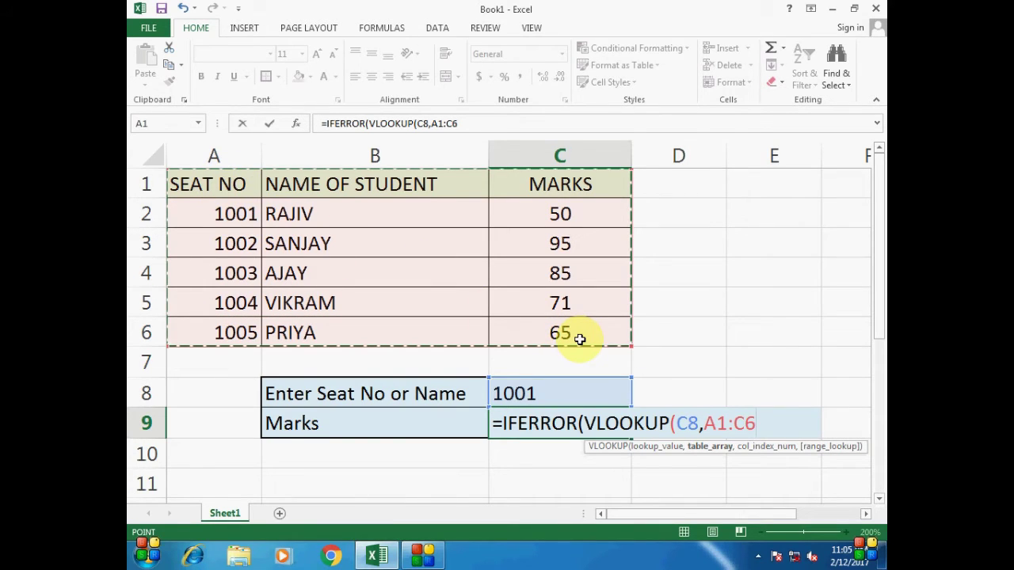
type(",")
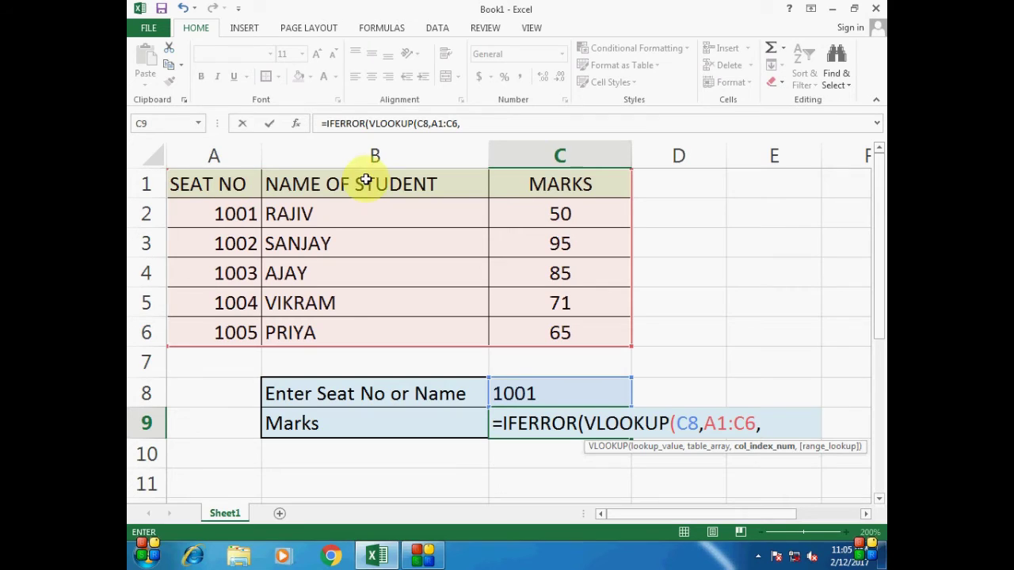
type("3")
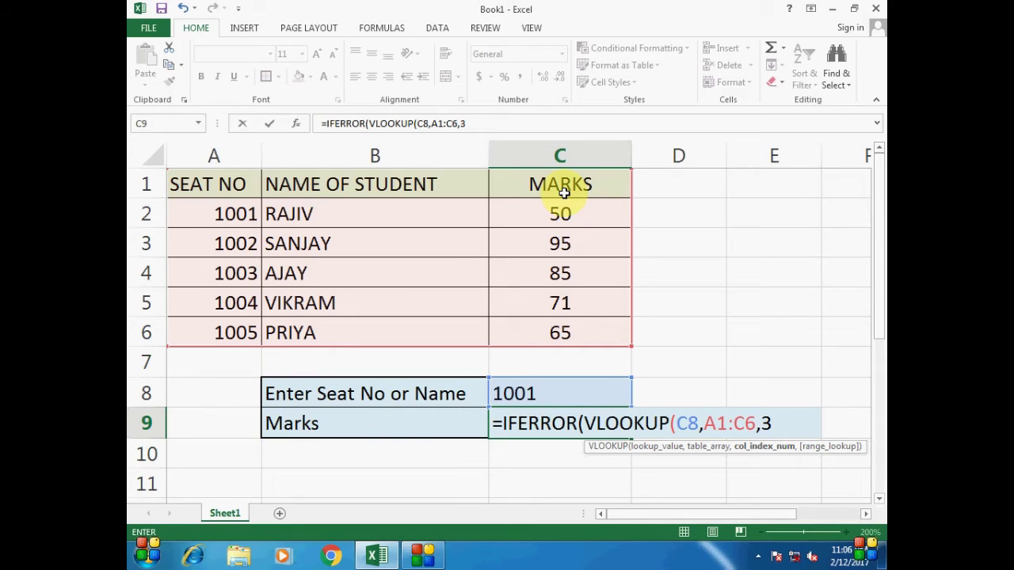
type(",0")
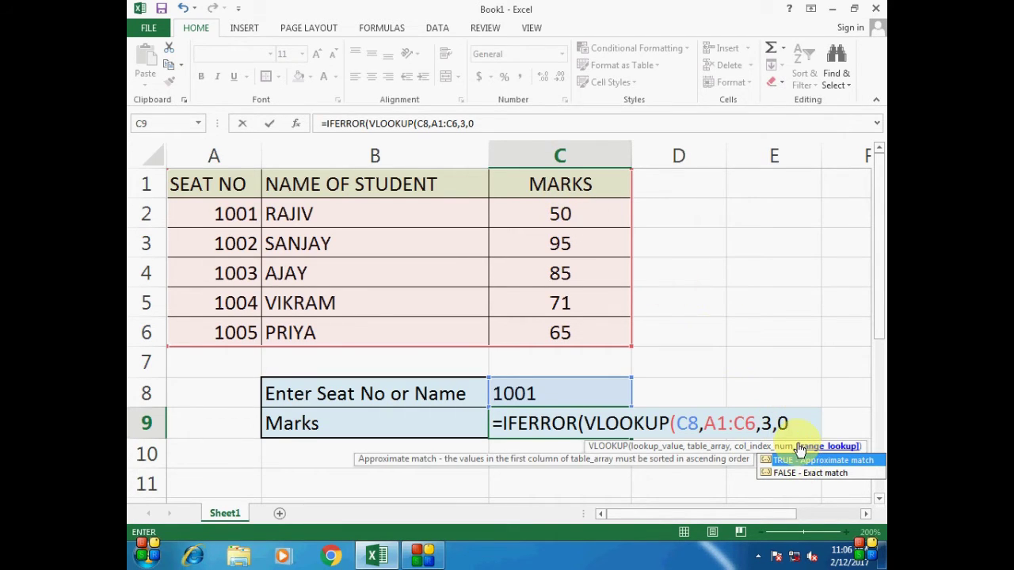
type(")")
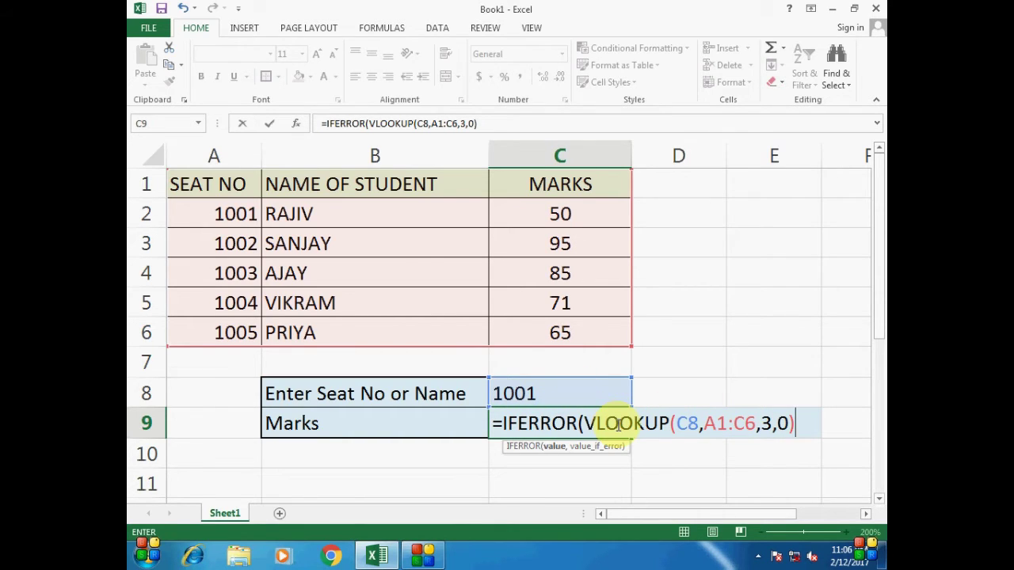
Add a second IFERROR containing another VLOOKUP as the first IFERROR's value_if_error argument.
type(",")
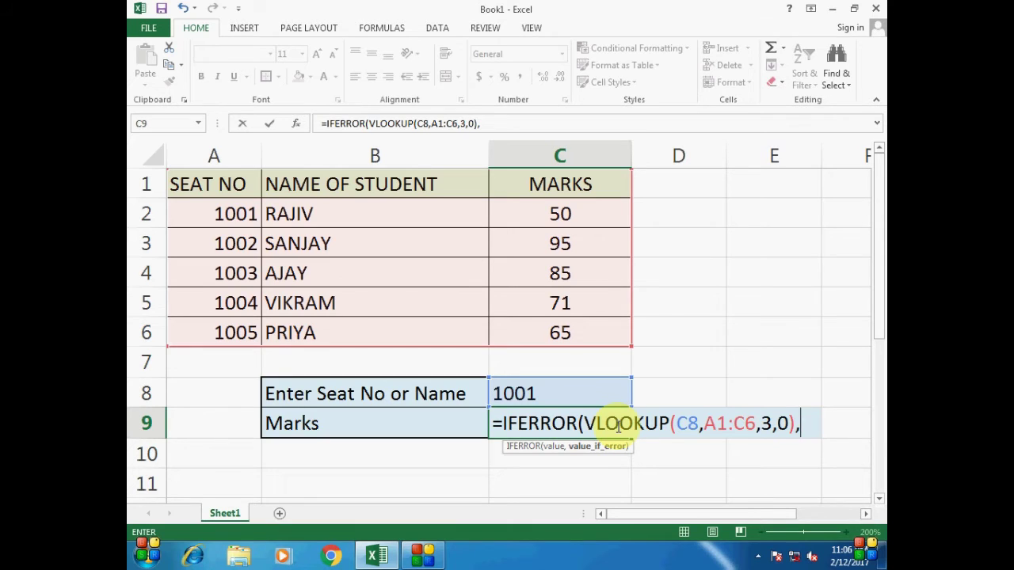
type("I")
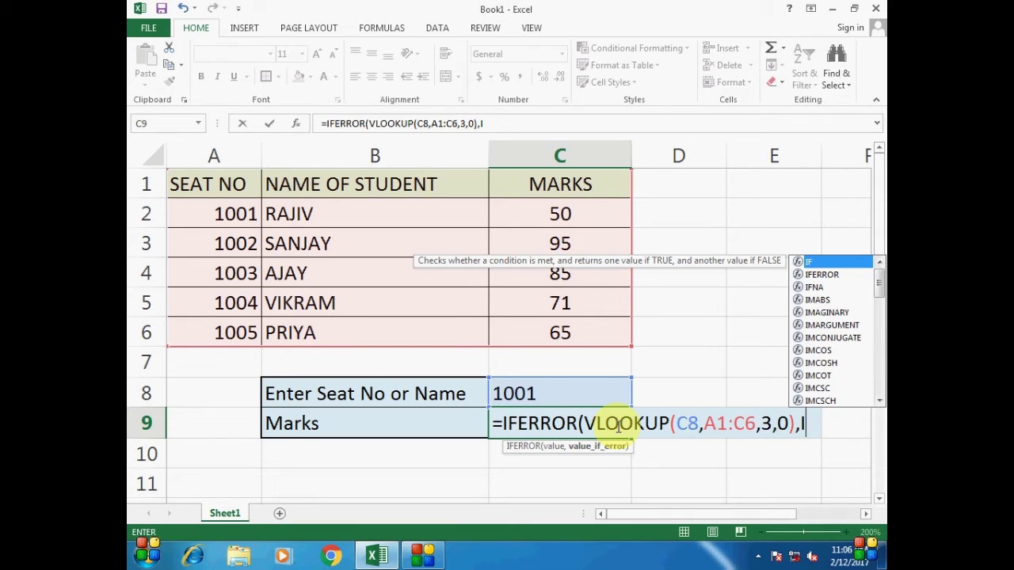
type("FE")
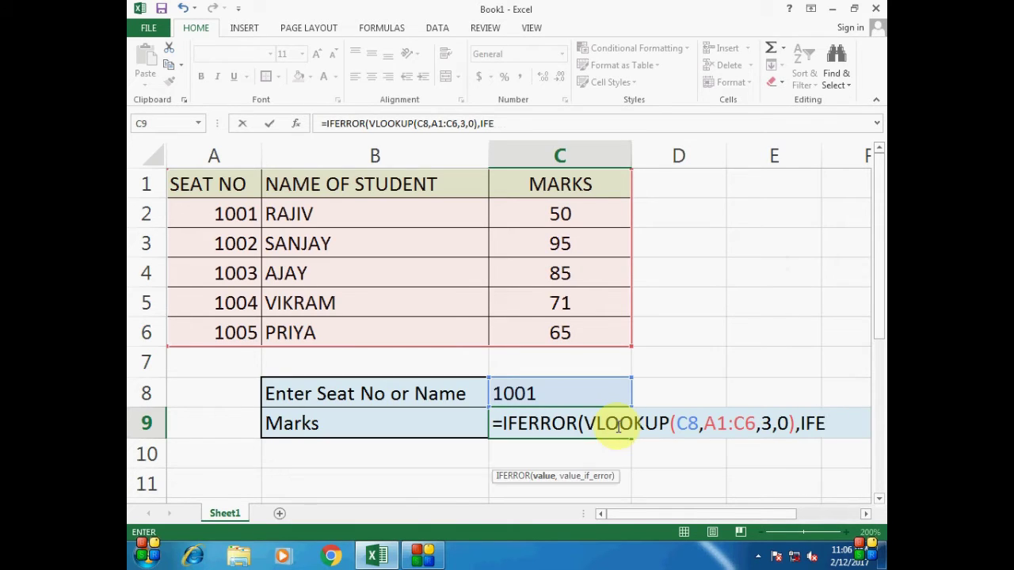
key("Tab")
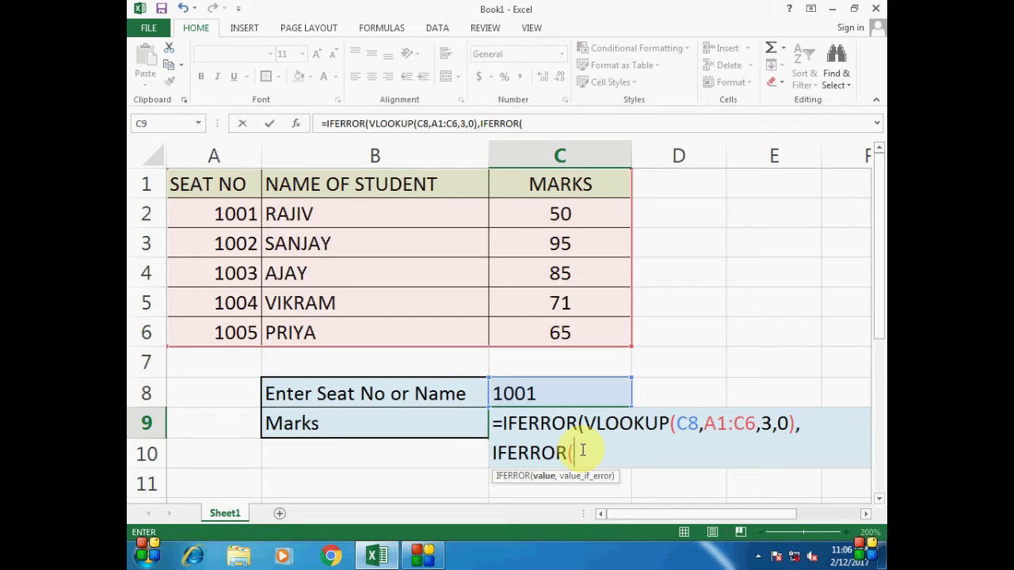
type("VLOOKUP(")
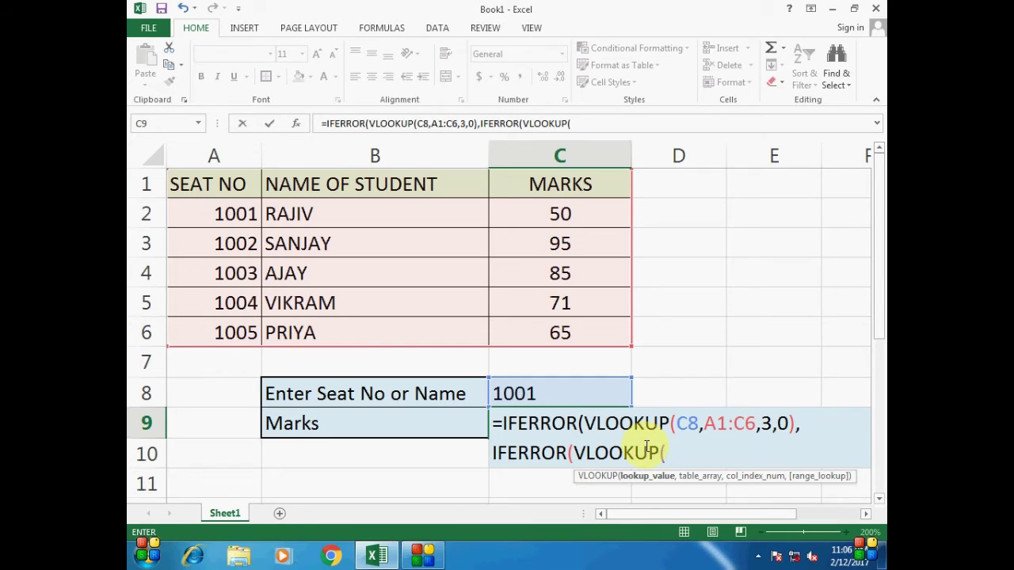
Complete the second VLOOKUP with lookup value C8, table array B1:C6, column index 2 and 0 for an exact match.
left_click(568, 386)
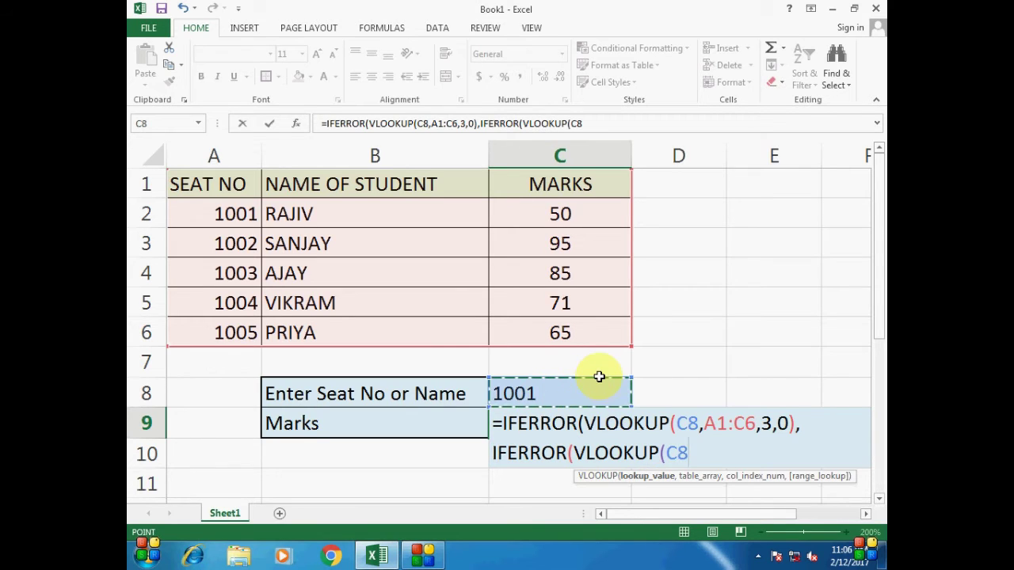
type(",")
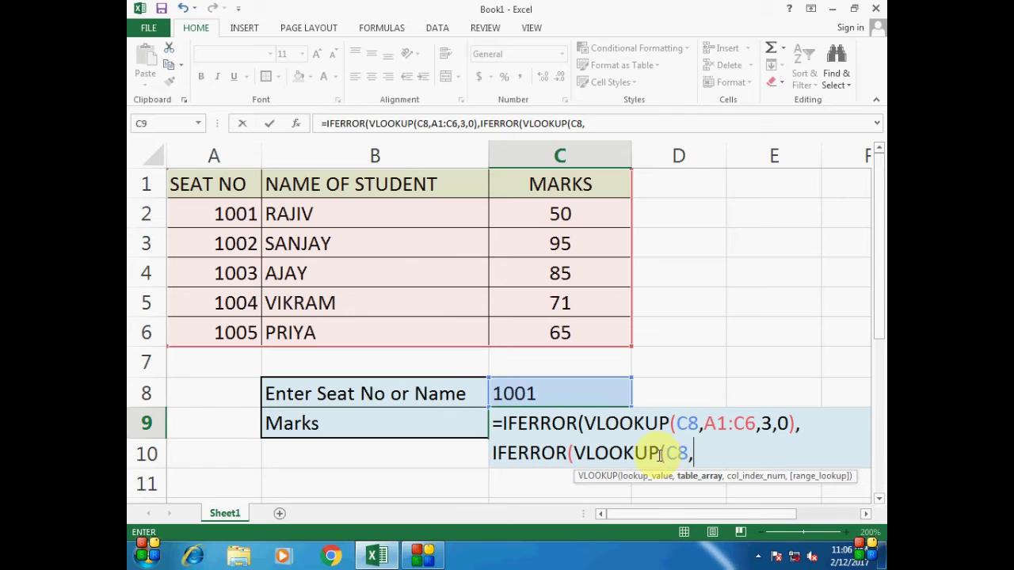
left_click_drag(349, 186, 547, 334)
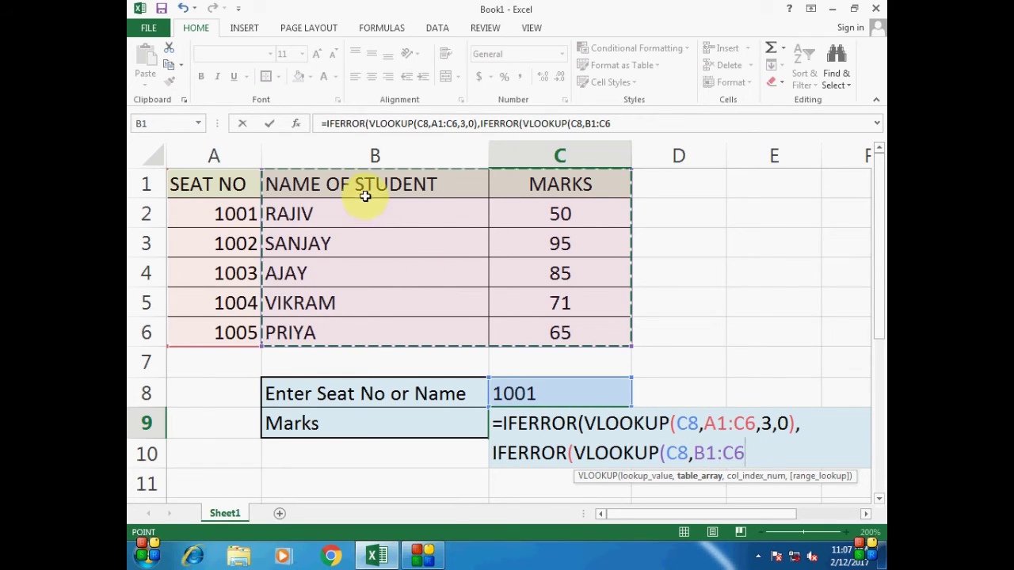
type(",")
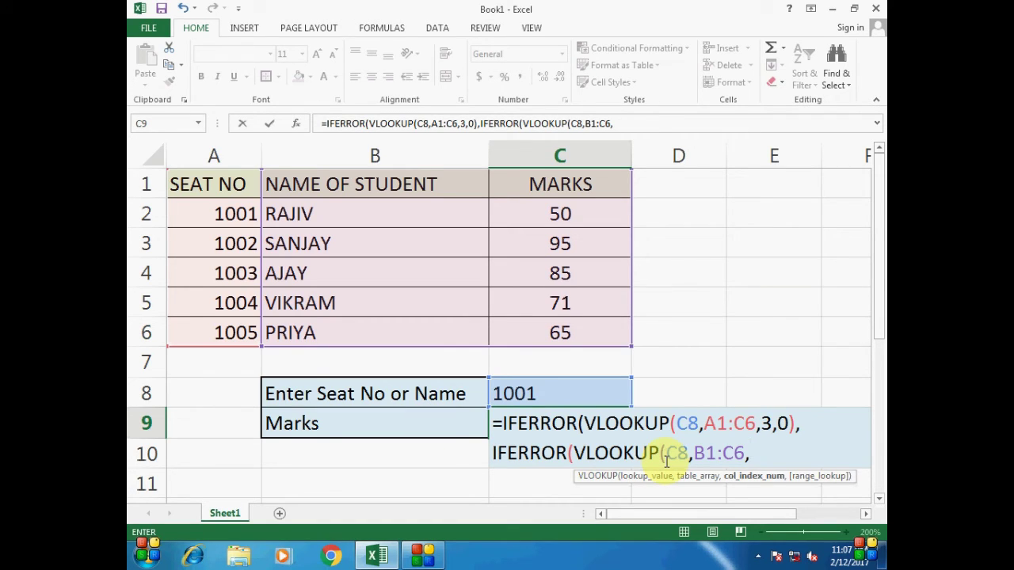
type("2,")
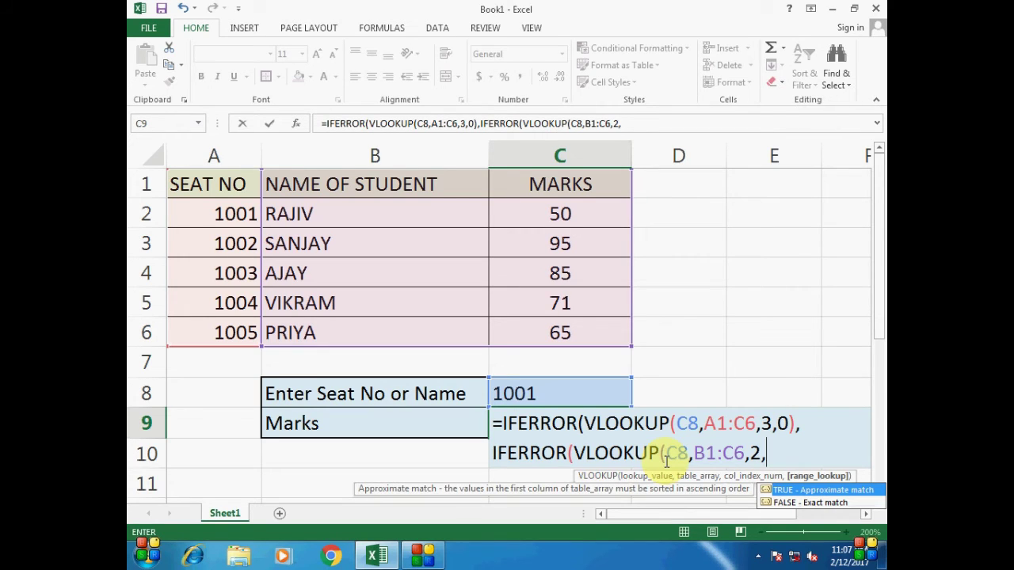
type("0),")
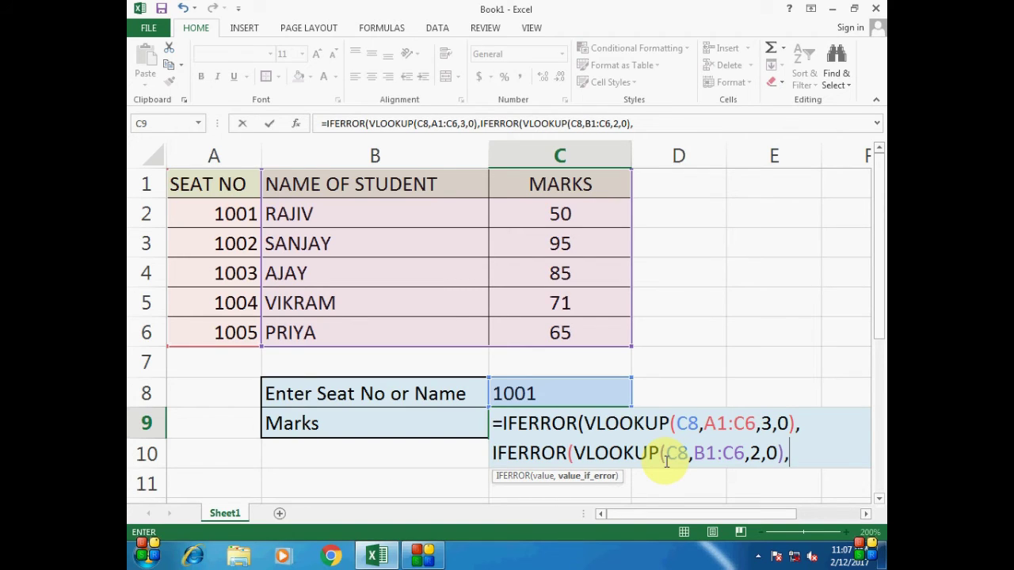
Finish the C9 formula with "Invalid Entry" as the second IFERROR's value_if_error, accepting the correction that closes the parentheses.
type("\"")
type("iNV")
key("BackSpace")
key("BackSpace")
key("BackSpace")
type("iN")
key("BackSpace")
key("BackSpace")
type("Invalid Entry\"")
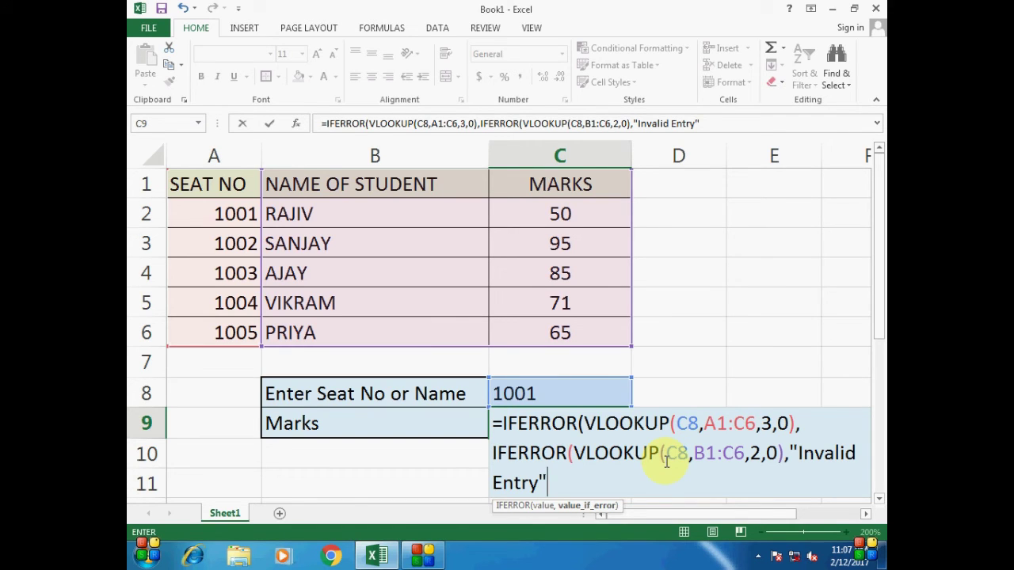
key("Return")
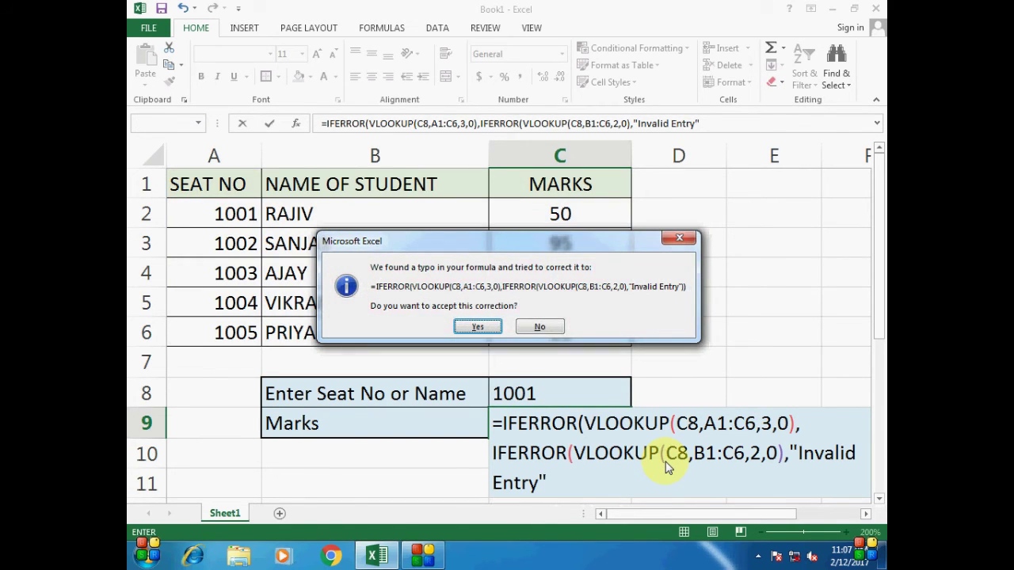
key("Return")
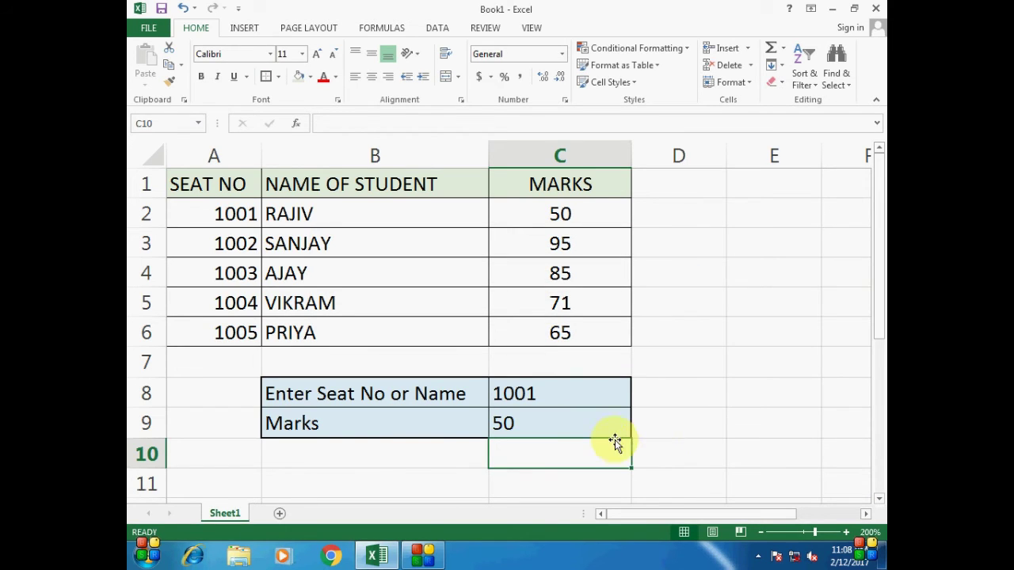
Compare the marks returned in C9 with the table row A2:C2 for the seat number in C8.
left_click(562, 416)
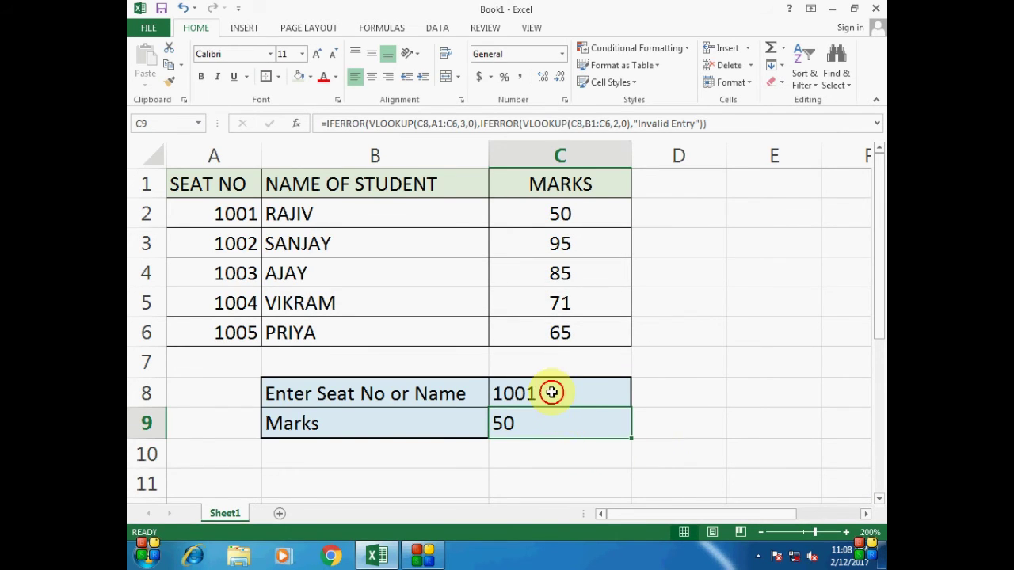
left_click(552, 391)
left_click_drag(253, 219, 561, 199)
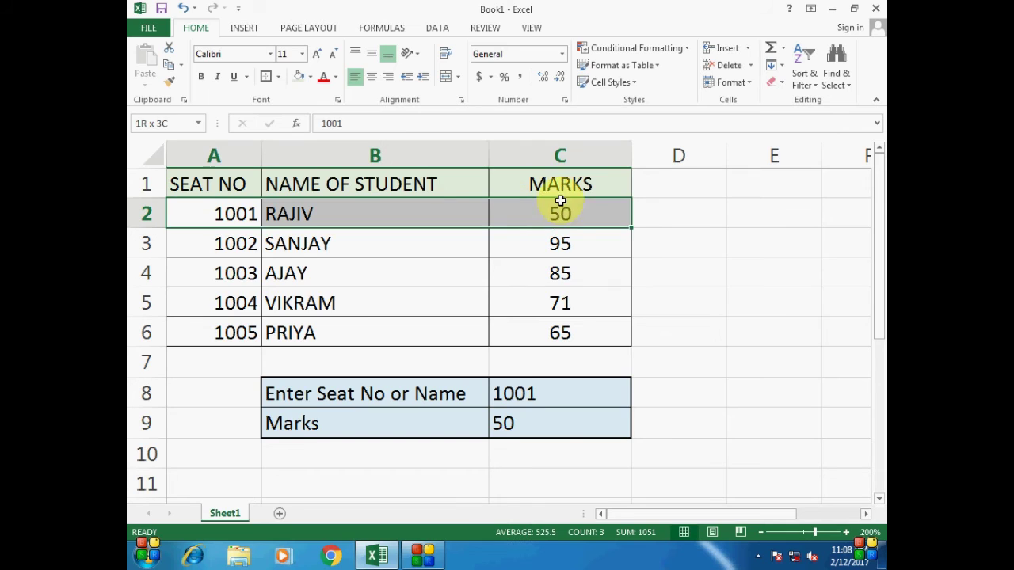
left_click(554, 392)
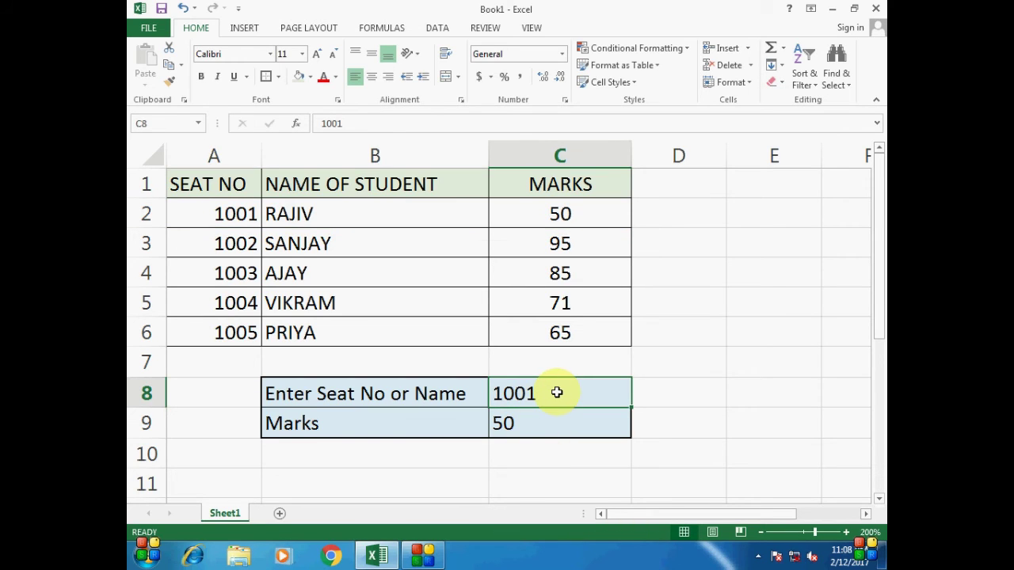
Change the lookup entry in C8 to seat number 1005 to test the formula.
double_click(556, 392)
key("BackSpace")
key("BackSpace")
type("05")
key("Return")
Test the name lookup by entering the second listed student's name in lowercase in C8.
left_click(557, 393)
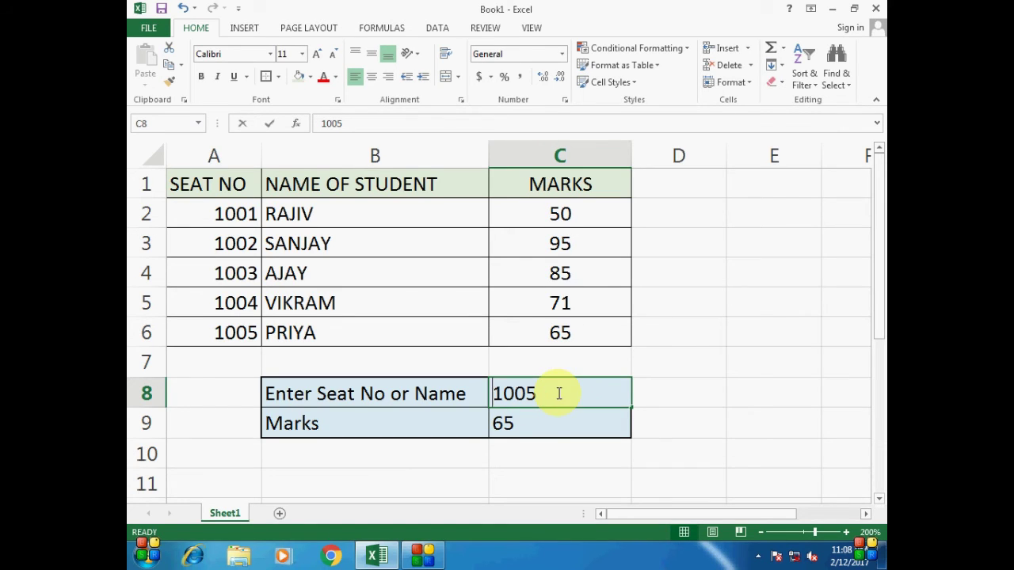
type("sanjay")
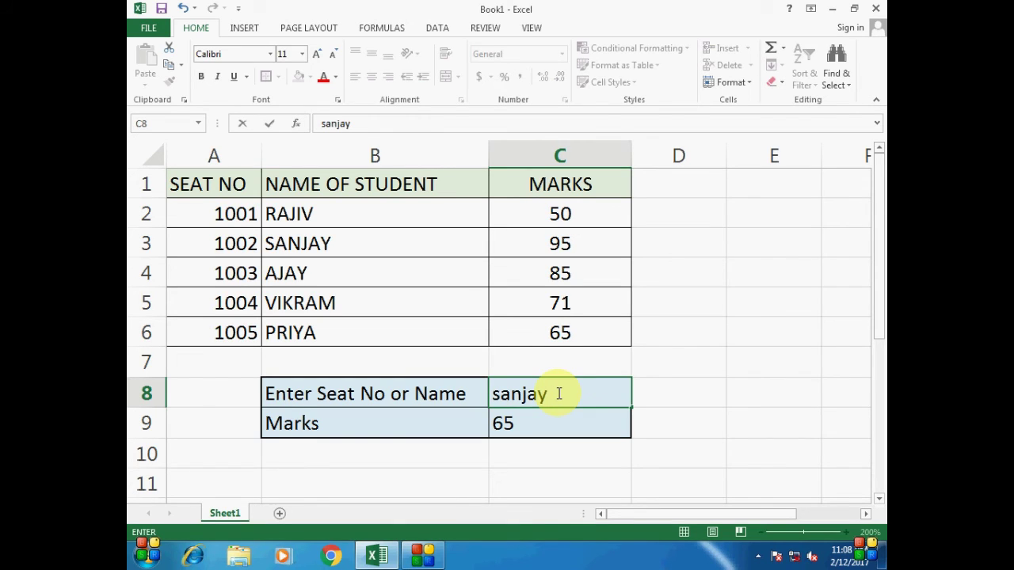
key("Return")
Replace the entry in C8 with the third listed student's name in capitals.
left_click(558, 393)
key("Delete")
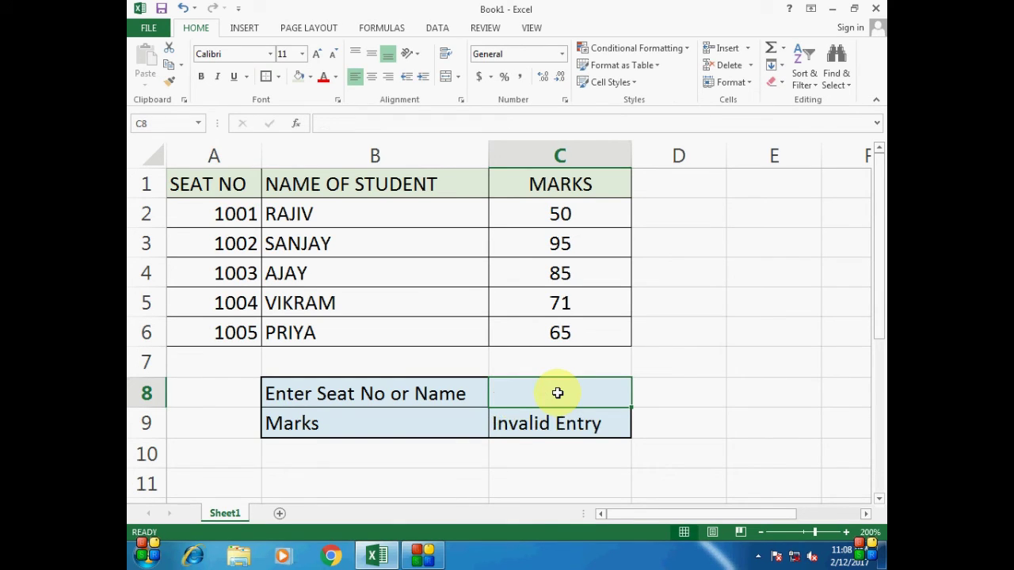
type("AJAY")
key("Return")
Clear C8 and enter a misspelled version of the second student's name that is not in the table.
left_click(557, 393)
key("Delete")
key("Up")
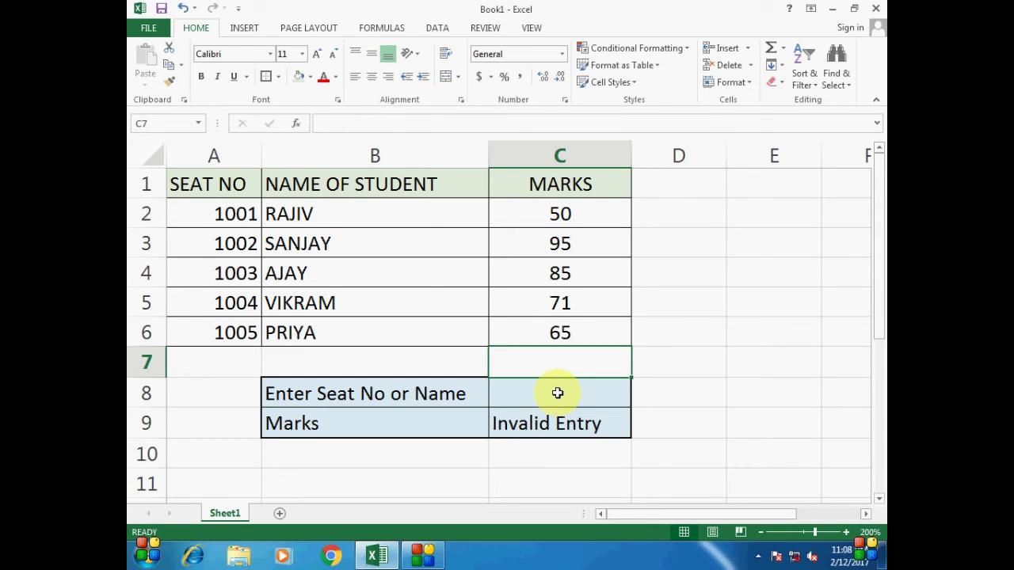
left_click(557, 393)
type("SANJ")
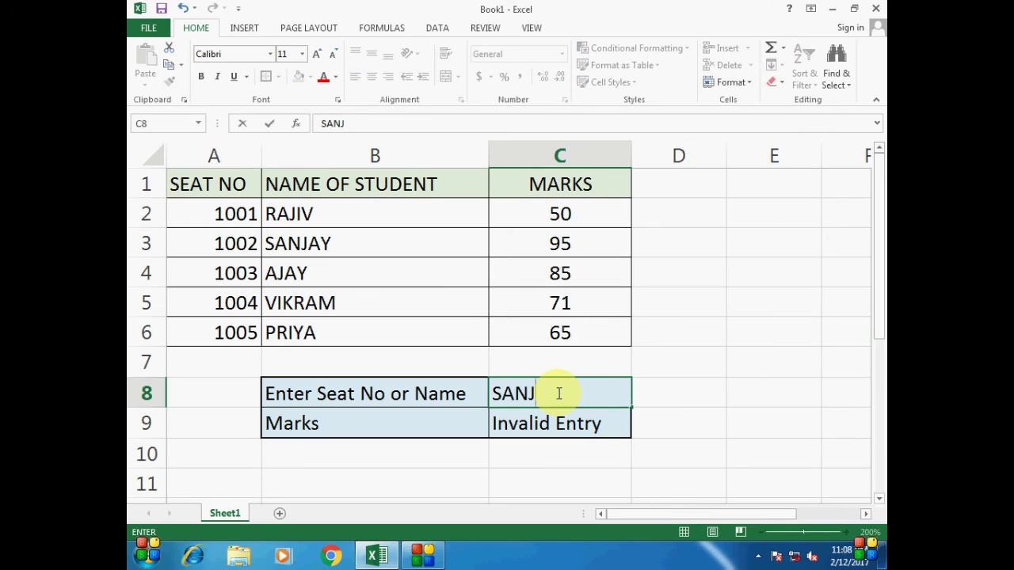
type("T")
key("BackSpace")
type("EE")
key("Return")
Replace the misspelled entry in C8 with the second listed student's correct name in capitals.
left_click(557, 393)
key("Delete")
type("S")
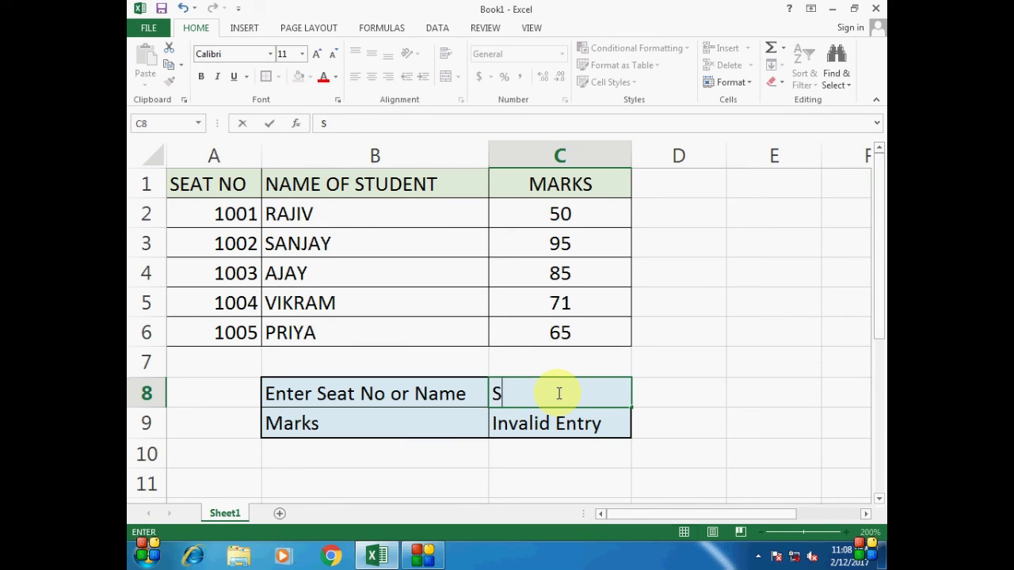
type("ANJAY")
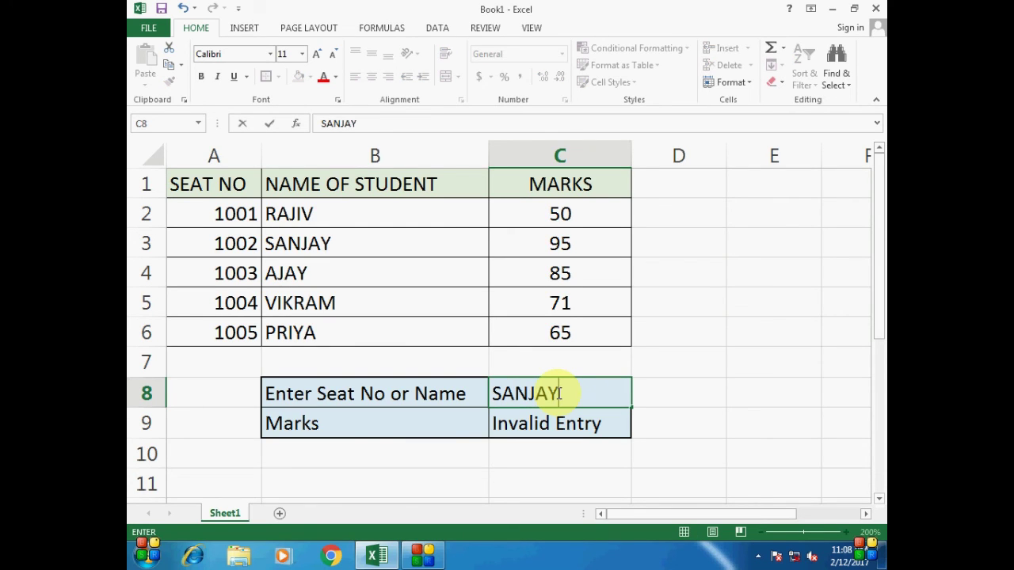
key("Return")
Replace the entry in C8 with the name of the last student in the table.
left_click(557, 392)
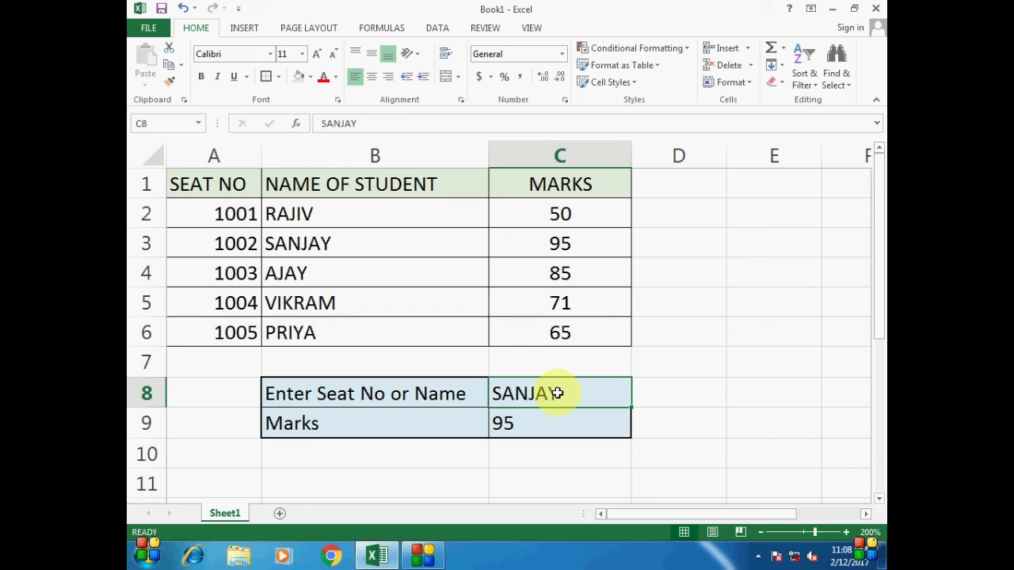
key("Delete")
type("PRIYA")
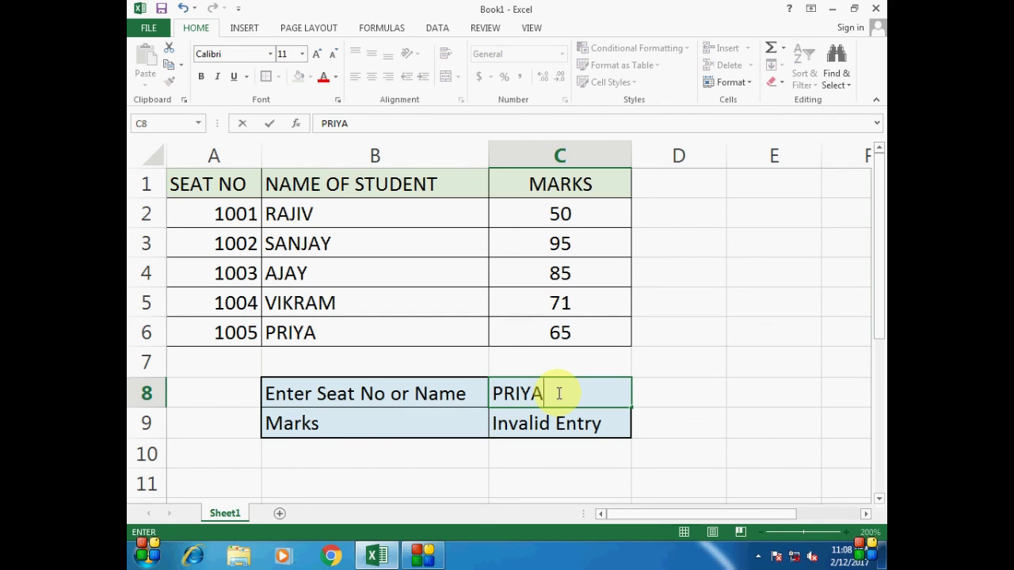
key("Return")
Check the name entered in C8 against the marks returned in C9.
left_click(558, 392)
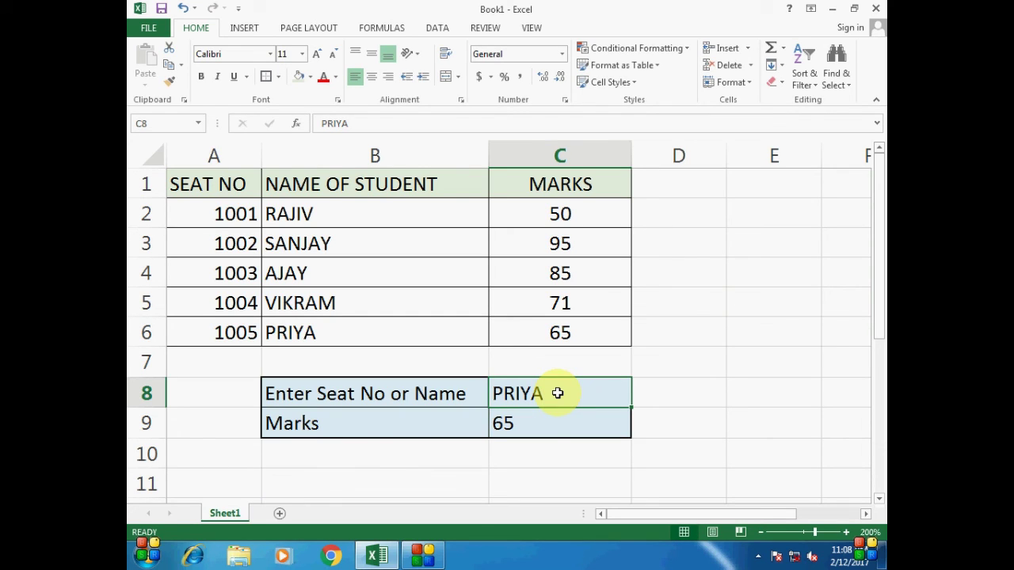
left_click(543, 420)
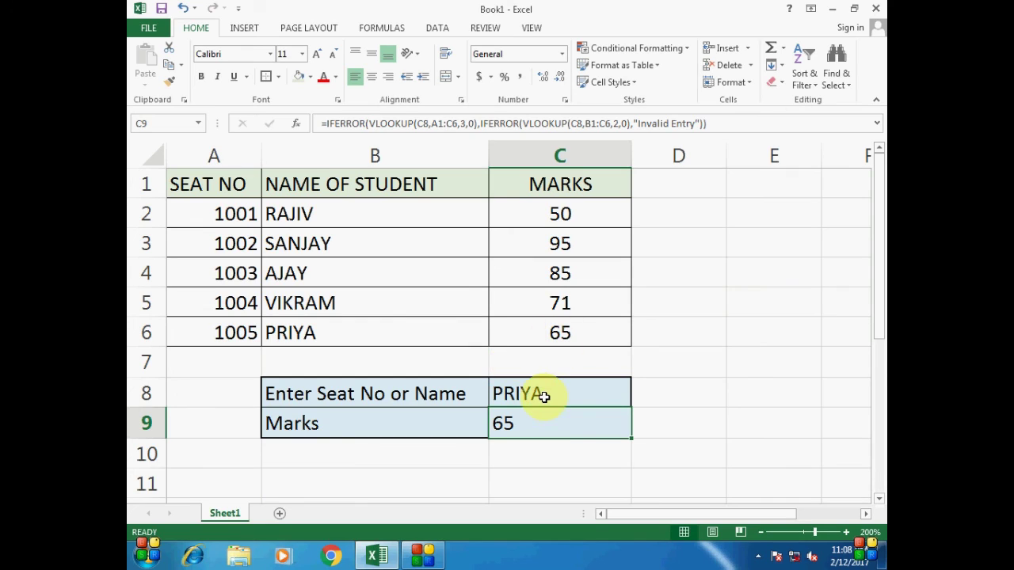
left_click(544, 396)
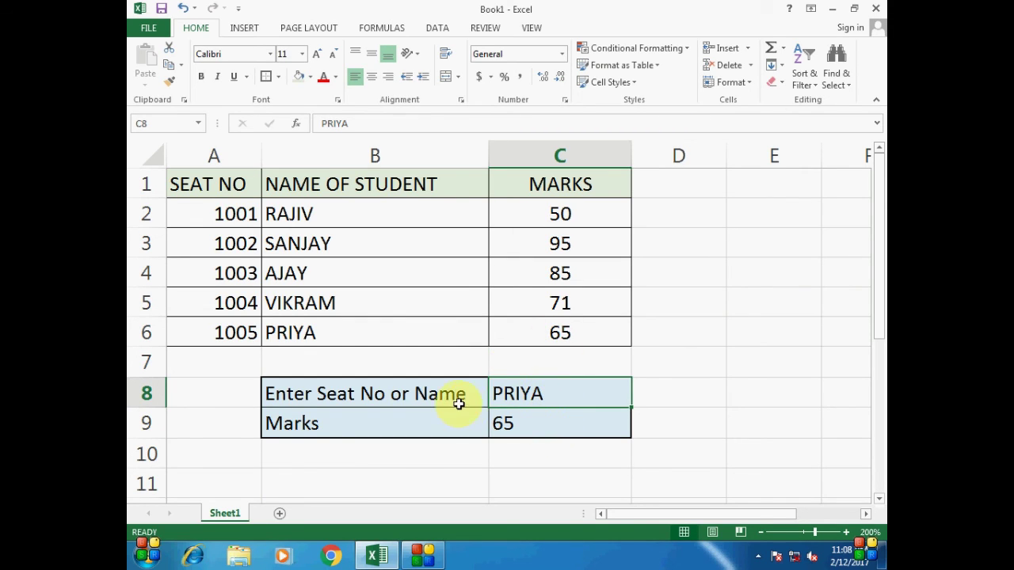
left_click_drag(538, 389, 547, 423)
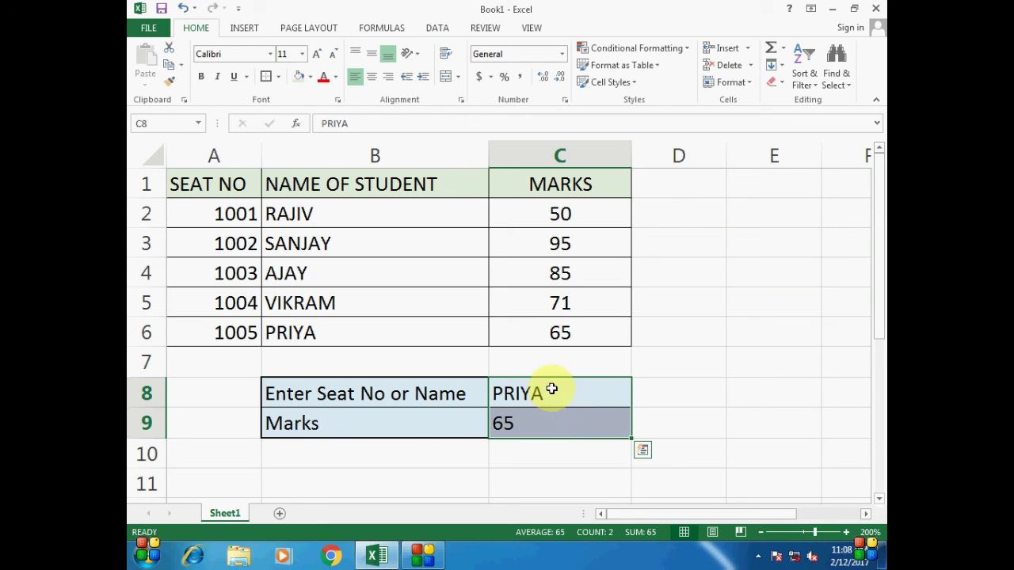
Review the formula in C9, highlighting the second VLOOKUP's table array B1:C6, and leave it as it is.
left_click(556, 421)
double_click(556, 420)
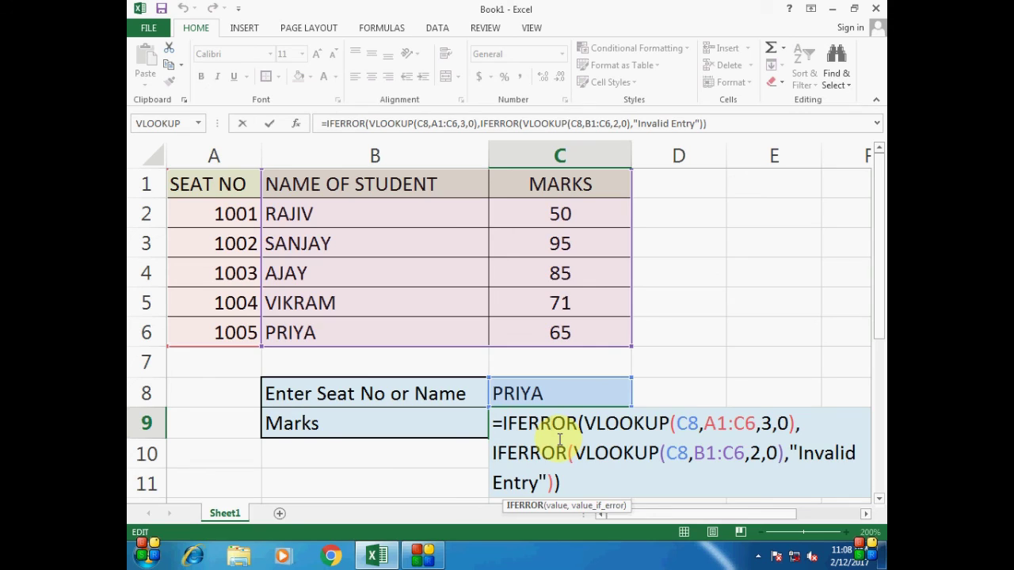
key("Return")
double_click(550, 420)
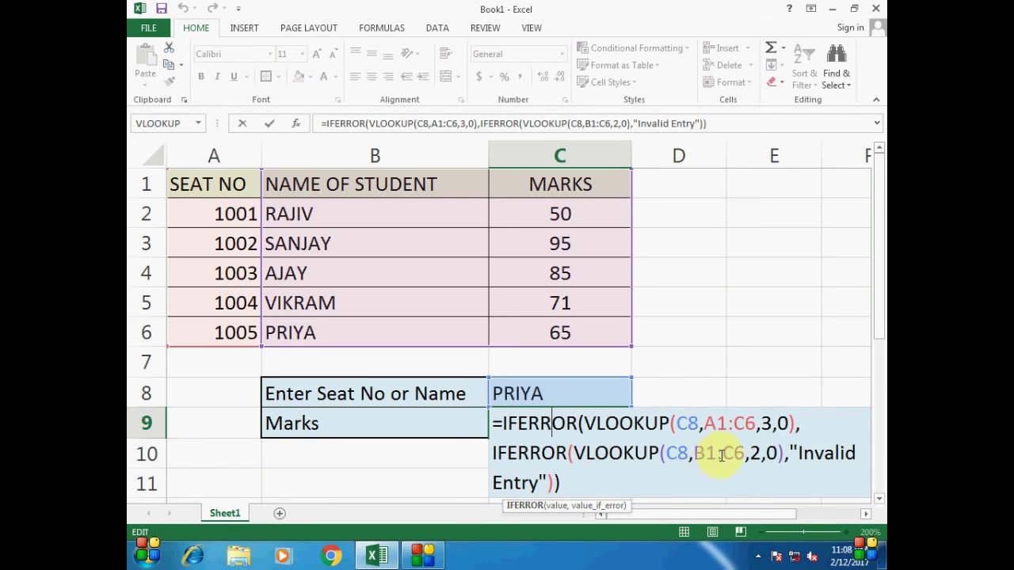
left_click_drag(693, 453, 741, 453)
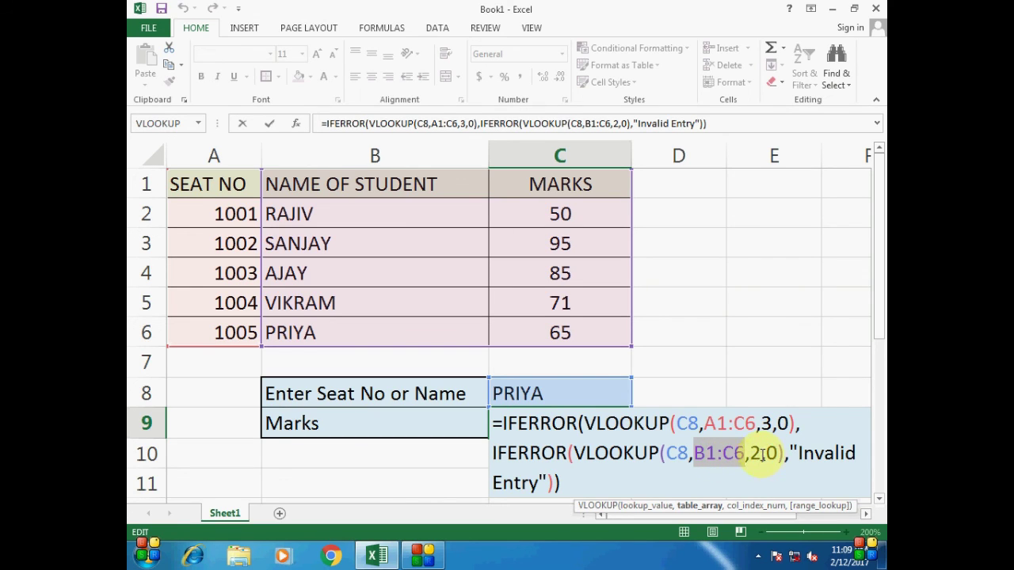
left_click(761, 453)
key("Return")
left_click(559, 424)
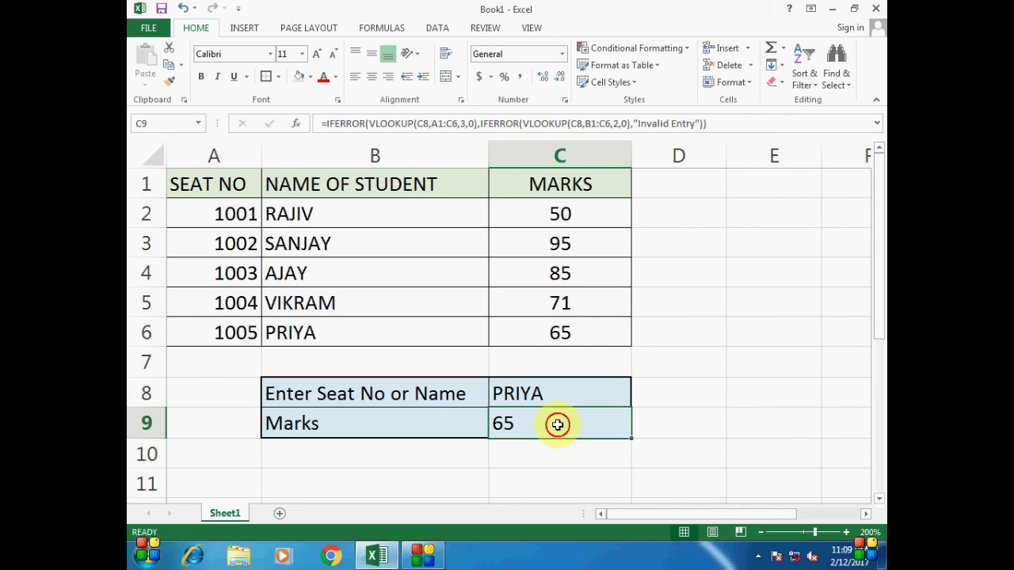